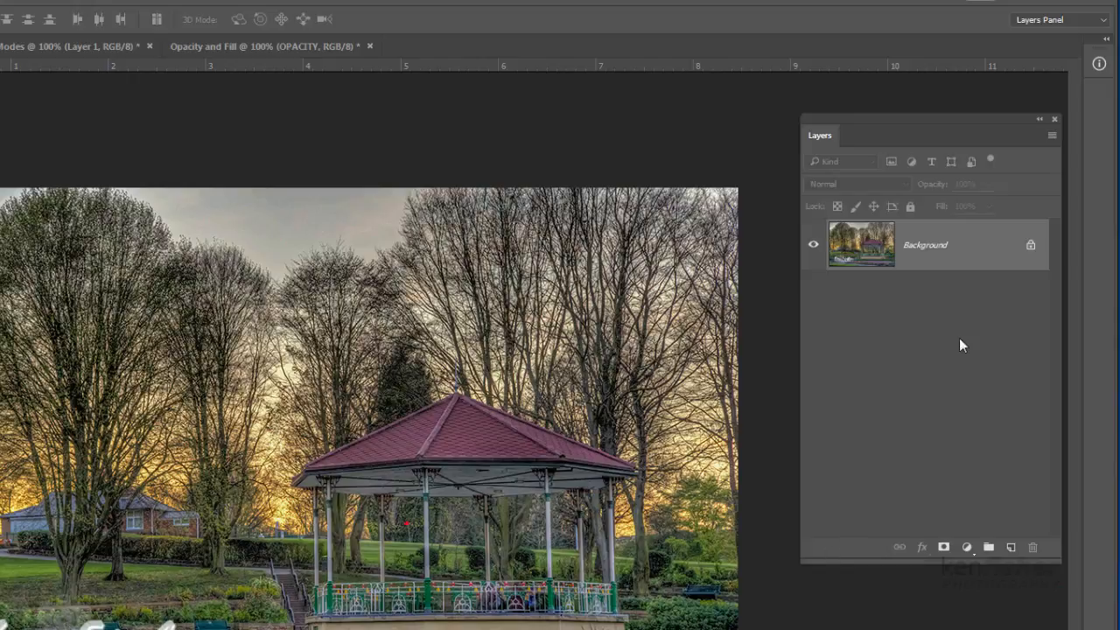
{"action": "left_click", "coordinate": [1053, 137]}
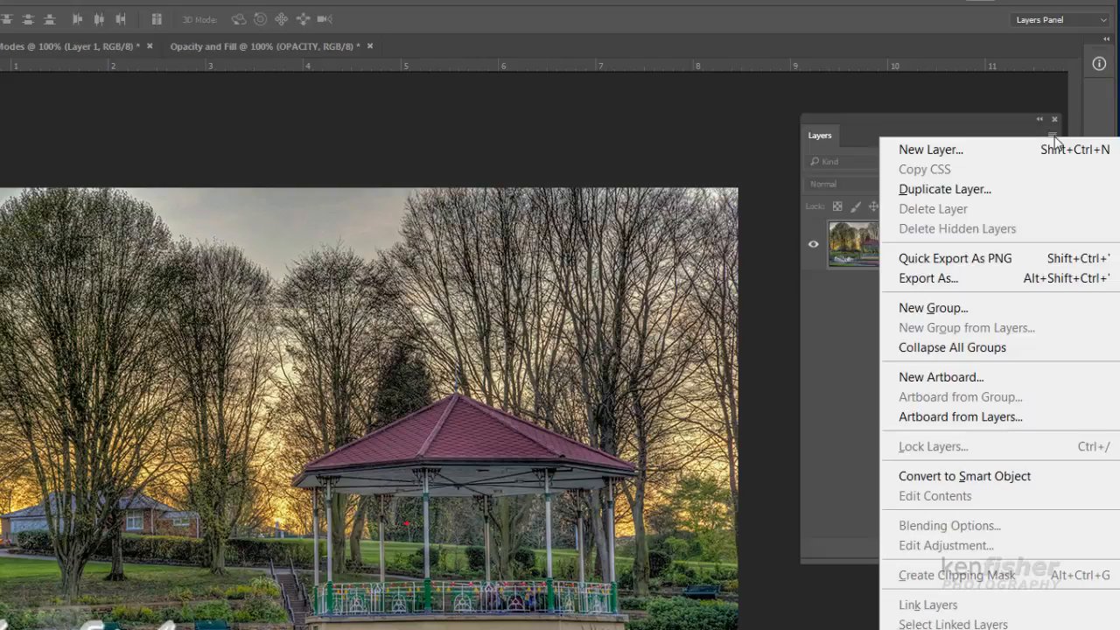
{"action": "left_click", "coordinate": [988, 124]}
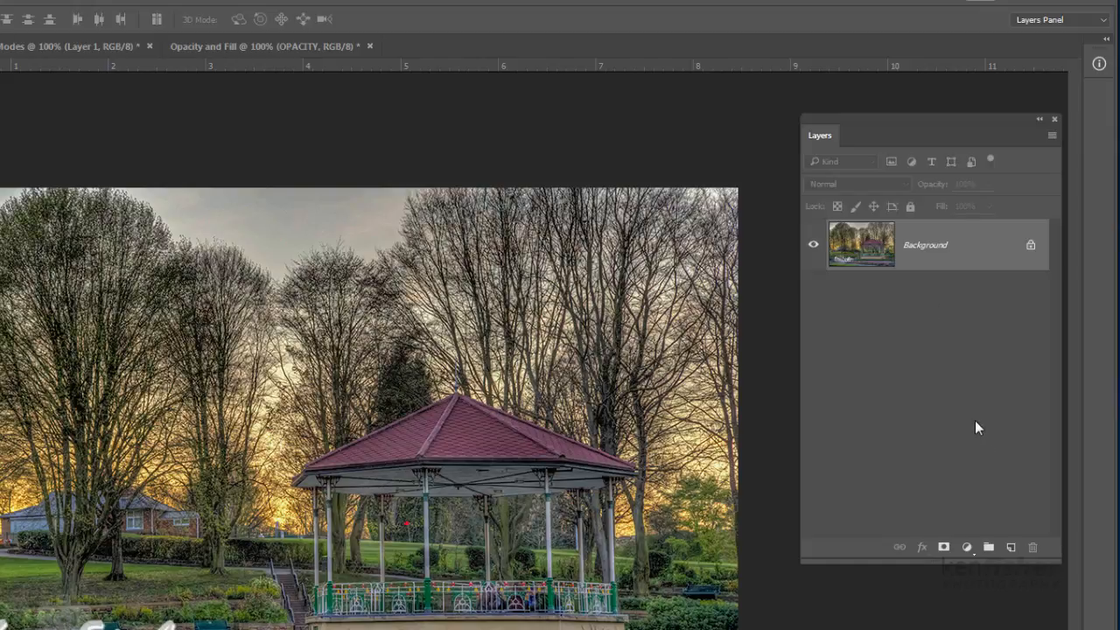
Add a new empty layer above the Background layer and name it My Layer.
{"action": "left_click", "coordinate": [1012, 552]}
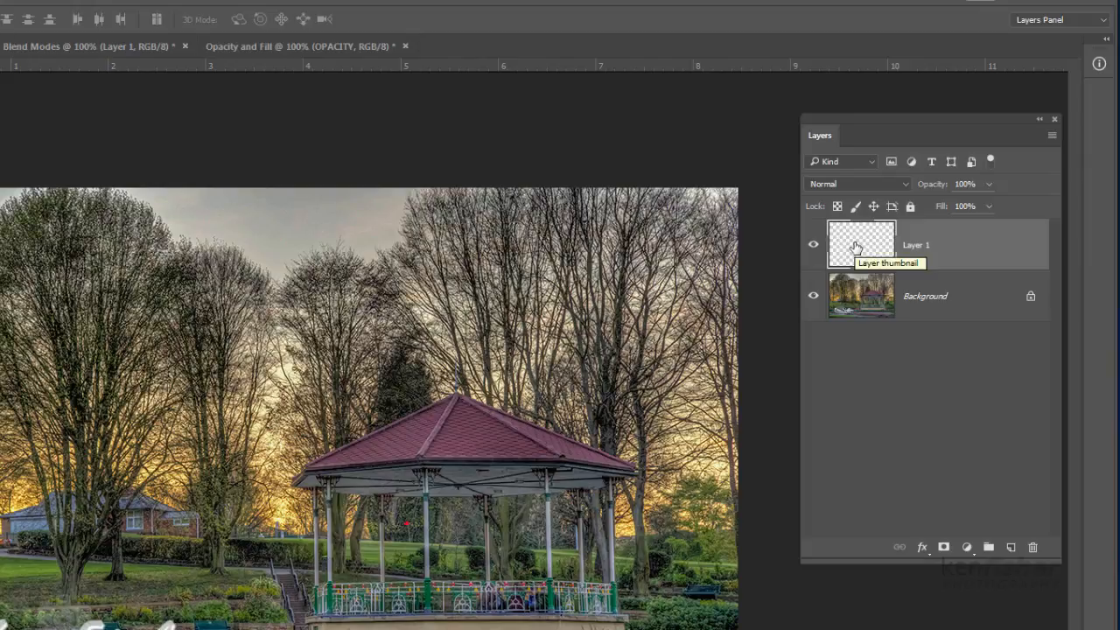
{"action": "double_click", "coordinate": [914, 246]}
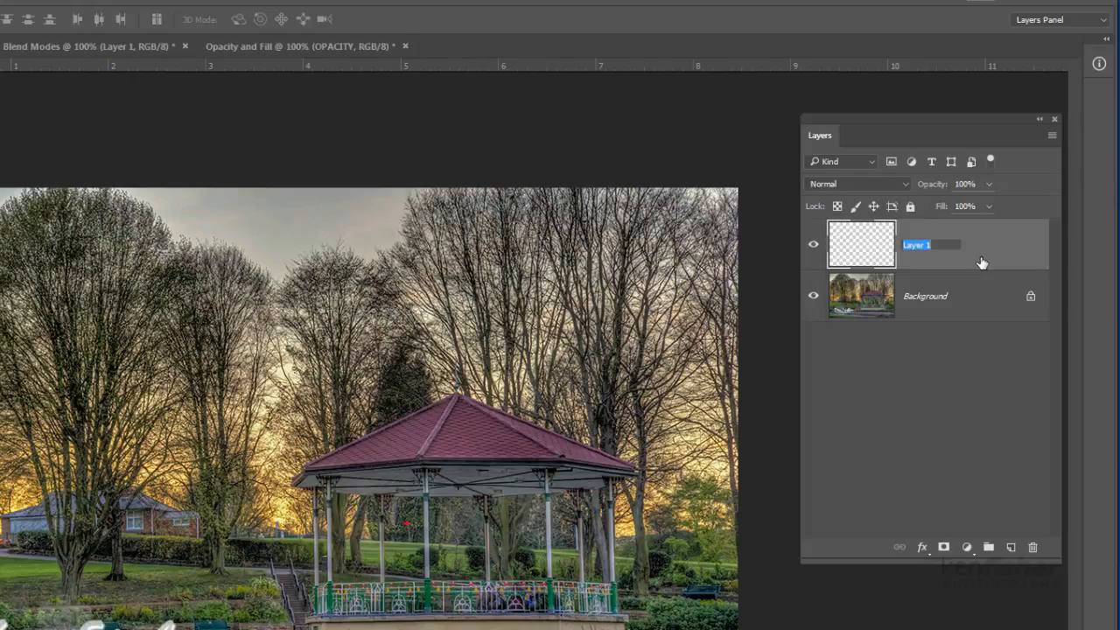
{"action": "type", "text": "My Layer"}
{"action": "key", "text": "Return"}
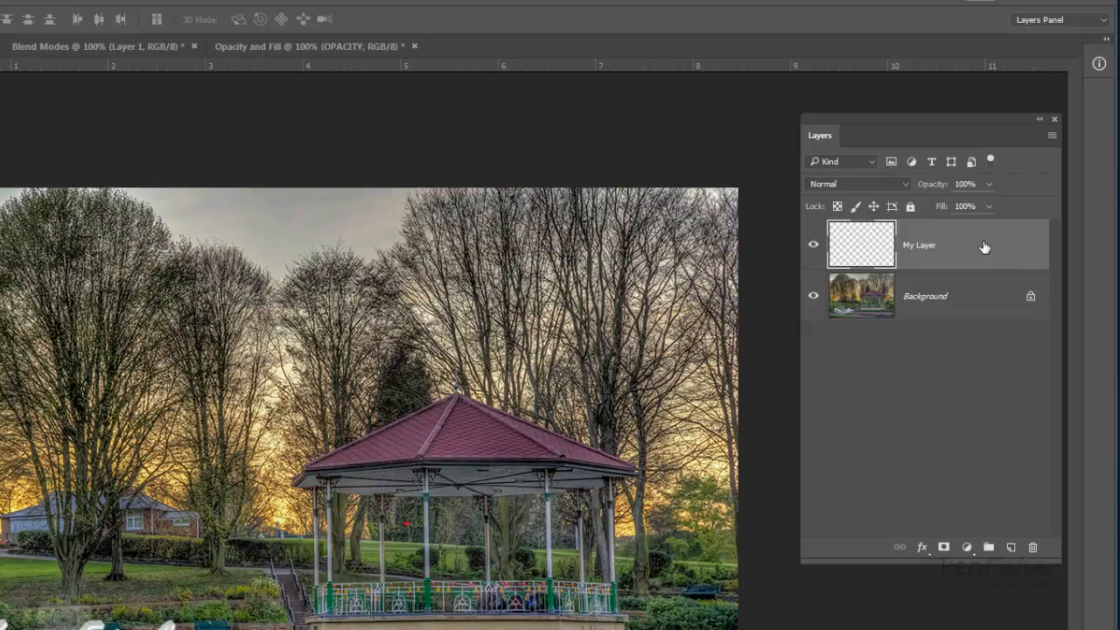
Duplicate My Layer within Background.psd, naming the duplicate My Layer 2.
{"action": "right_click", "coordinate": [986, 248]}
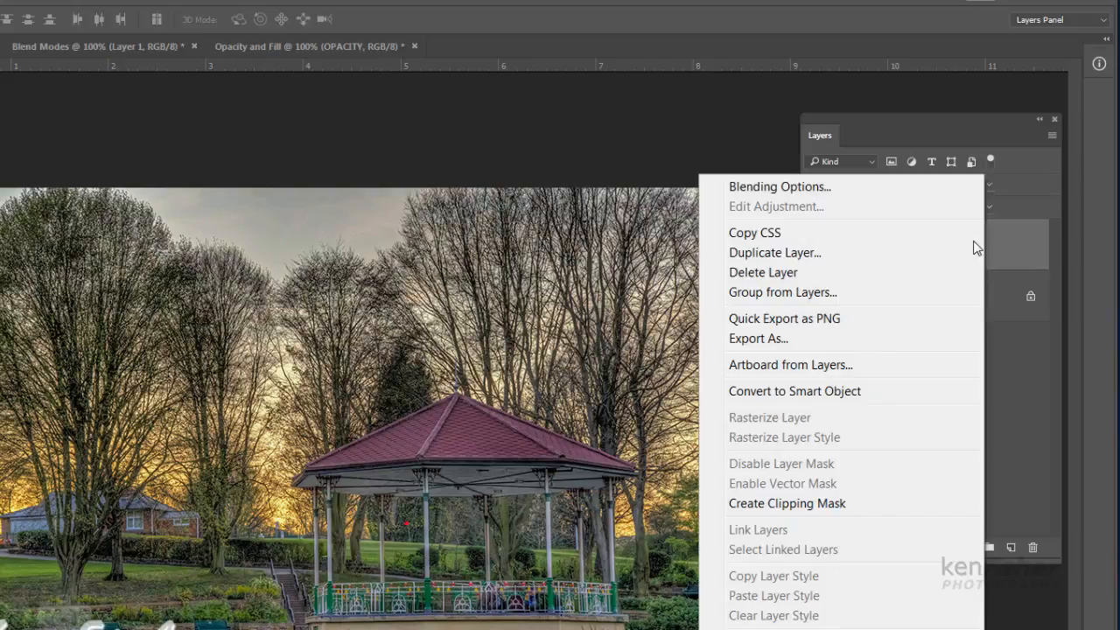
{"action": "left_click", "coordinate": [775, 253]}
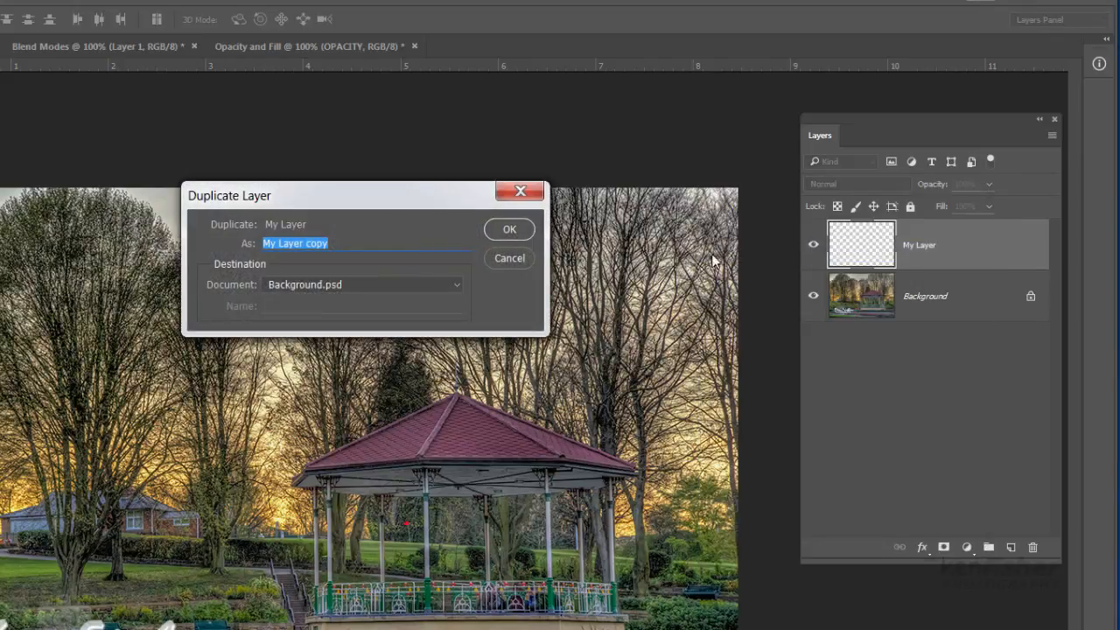
{"action": "left_click_drag", "start_coordinate": [376, 194], "coordinate": [485, 231]}
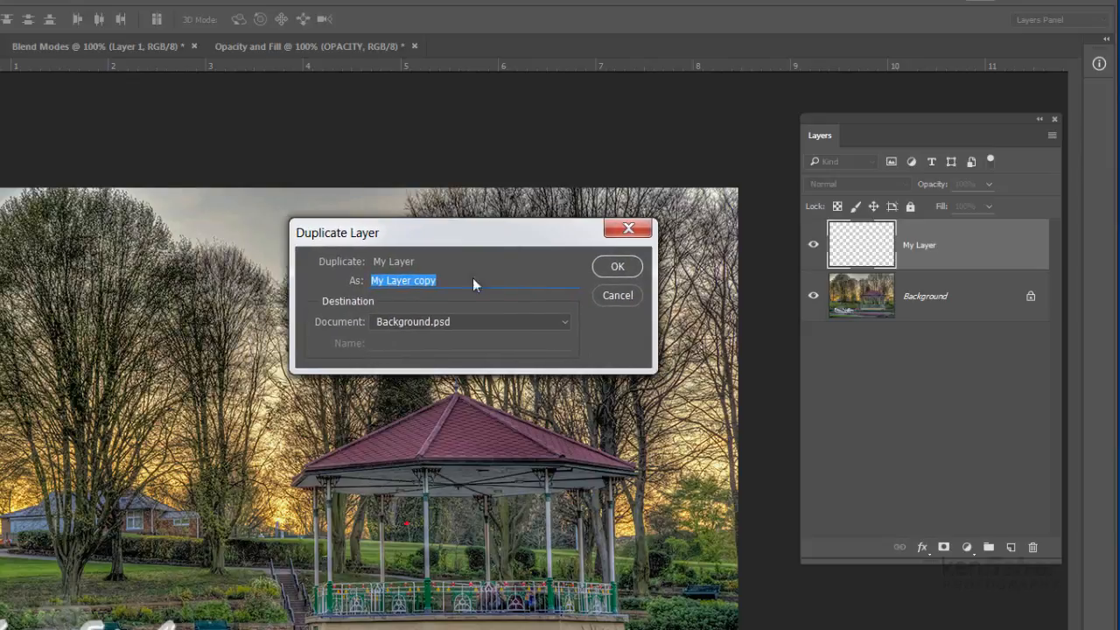
{"action": "left_click_drag", "start_coordinate": [447, 281], "coordinate": [334, 280]}
{"action": "type", "text": "My La"}
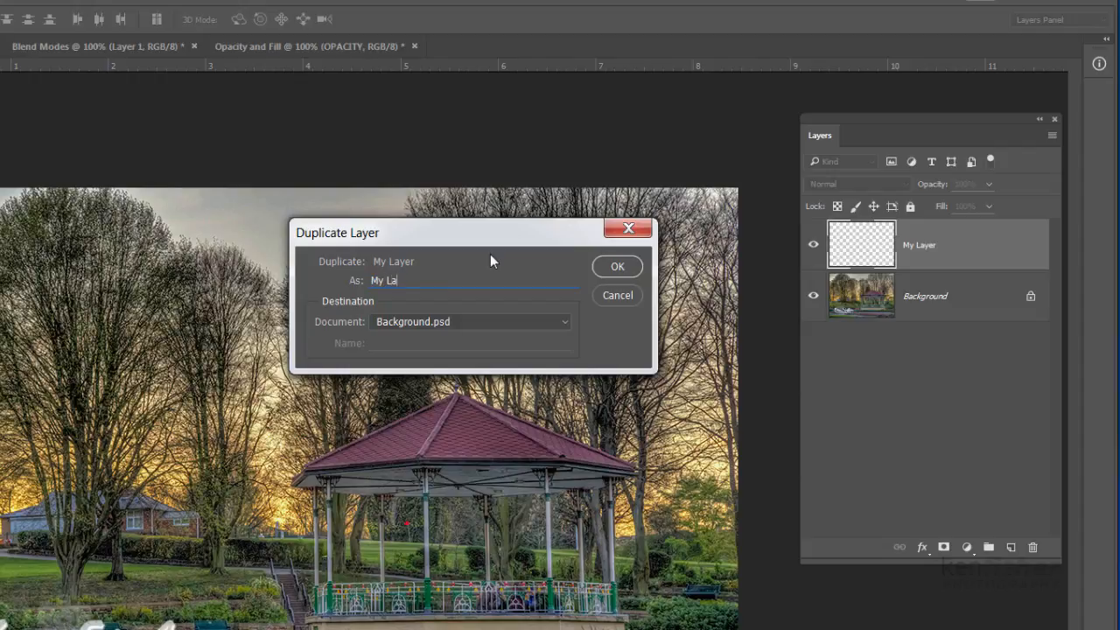
{"action": "type", "text": "yer 2"}
{"action": "left_click", "coordinate": [618, 271]}
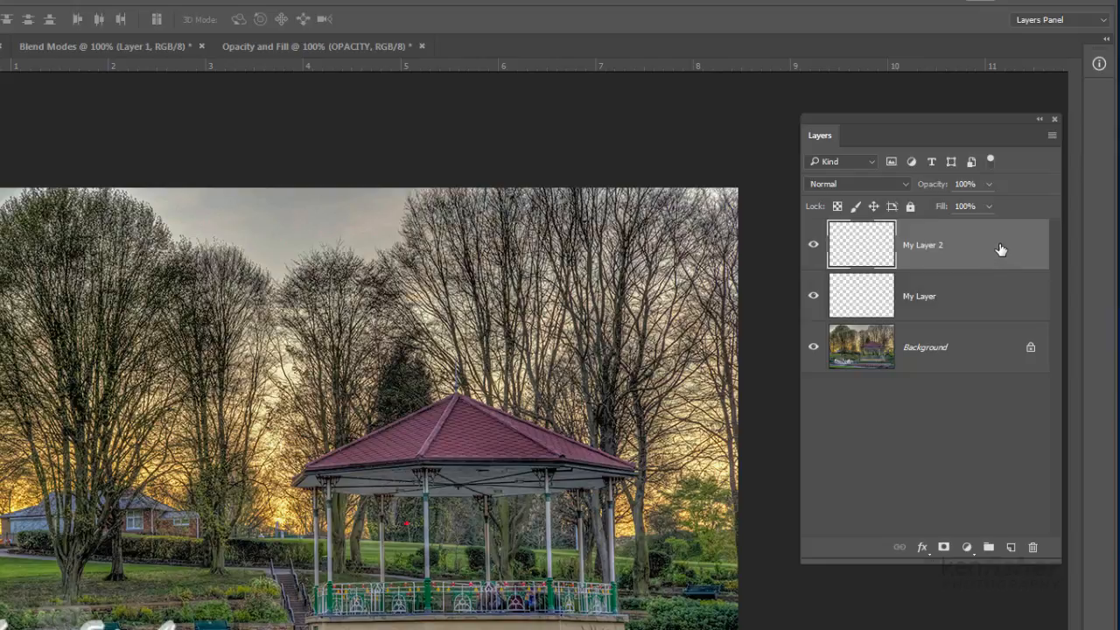
Delete the My Layer 2 and My Layer layers, leaving only the Background layer.
{"action": "left_click_drag", "start_coordinate": [998, 251], "coordinate": [1035, 547]}
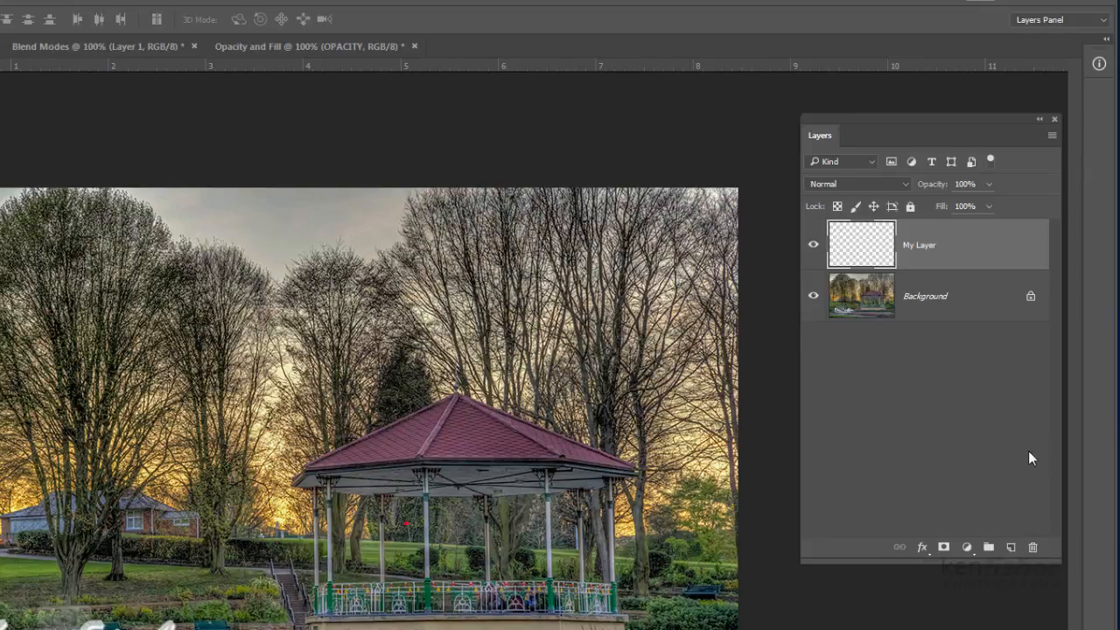
{"action": "right_click", "coordinate": [972, 246]}
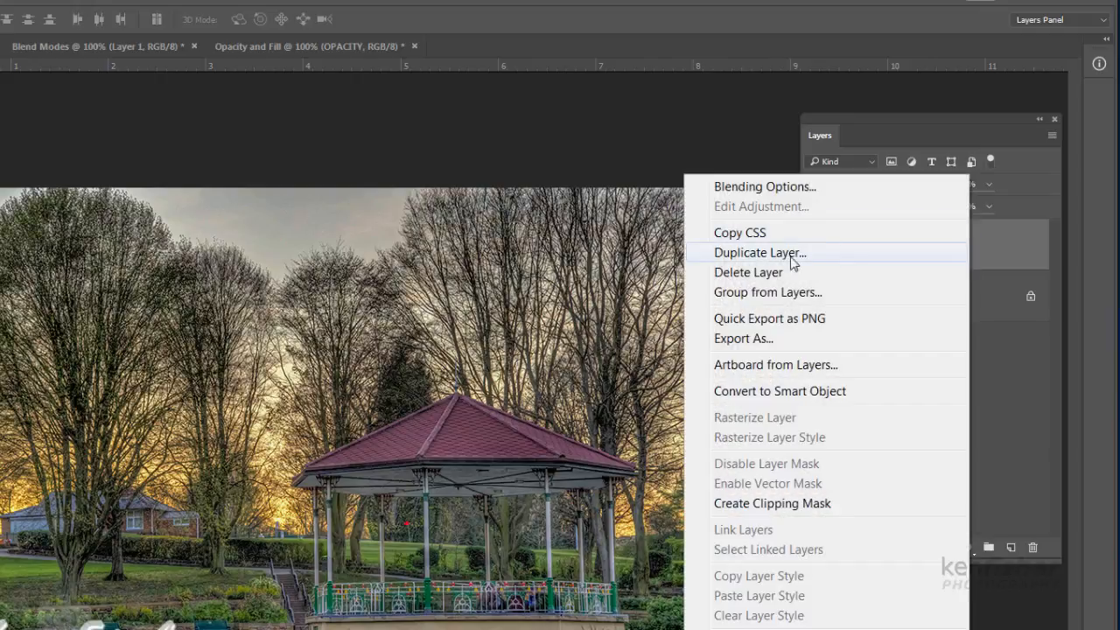
{"action": "left_click", "coordinate": [746, 273]}
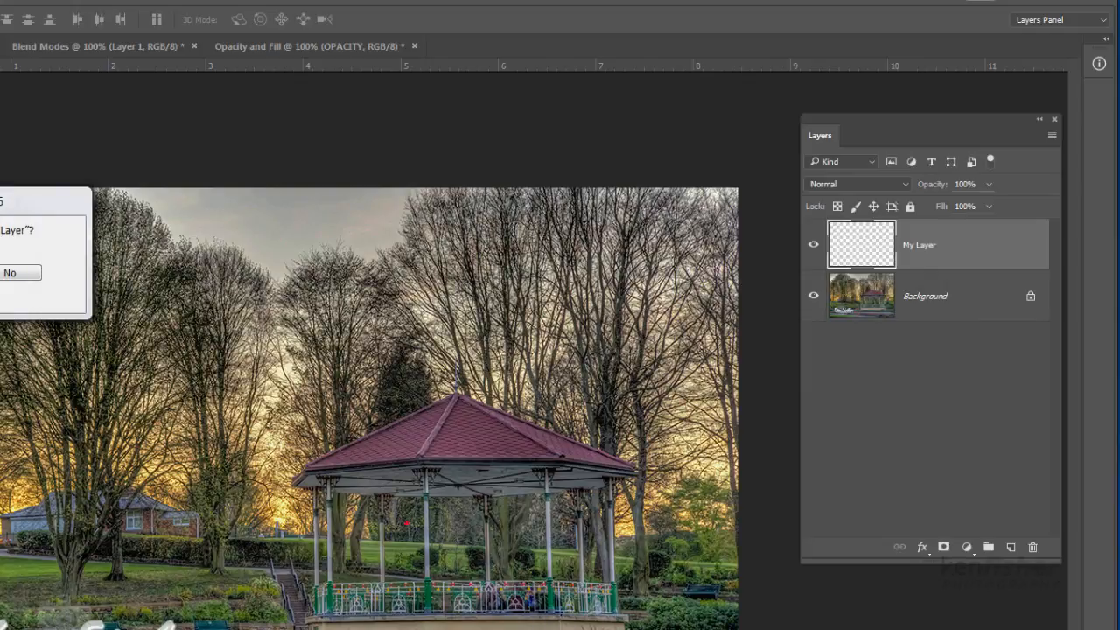
{"action": "key", "text": "Return"}
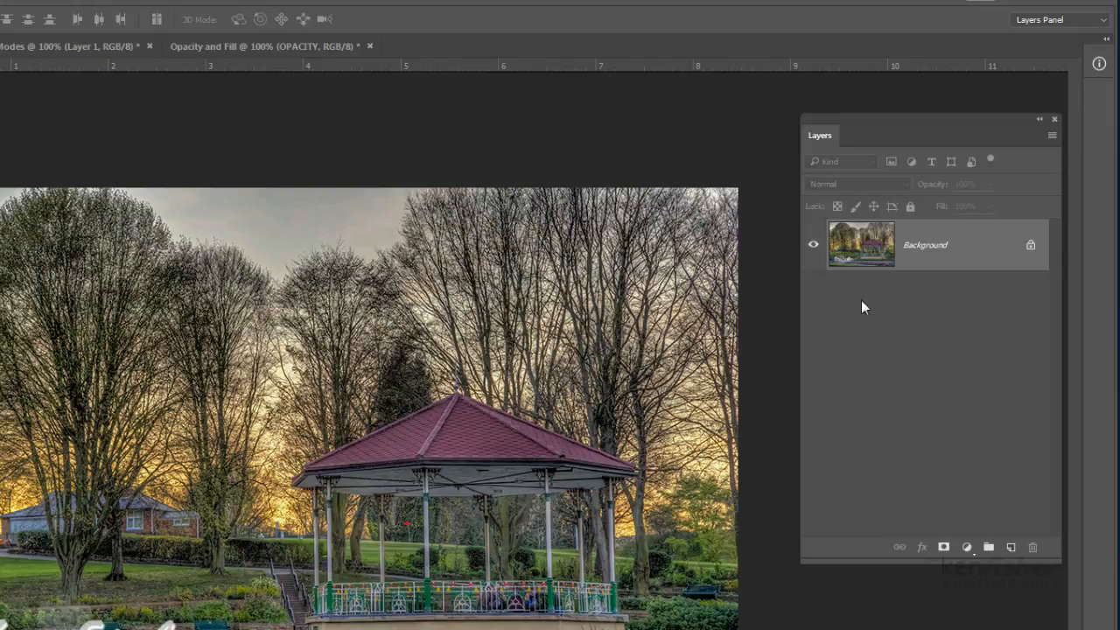
Duplicate the Background layer as Background copy, and copy that duplicate to another new layer.
{"action": "right_click", "coordinate": [969, 251]}
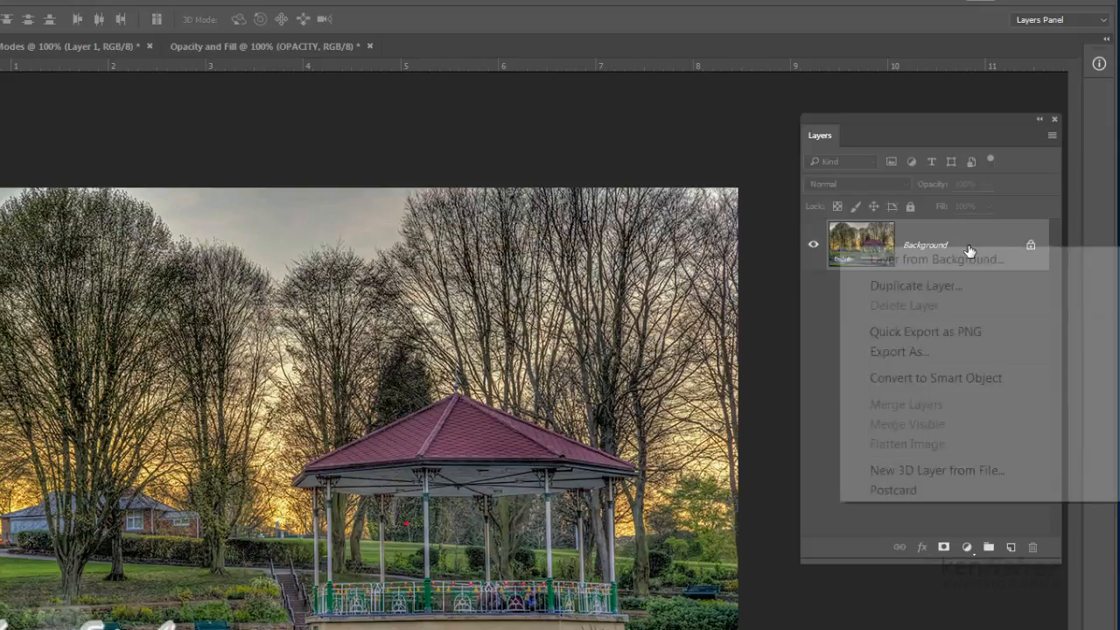
{"action": "left_click", "coordinate": [915, 285]}
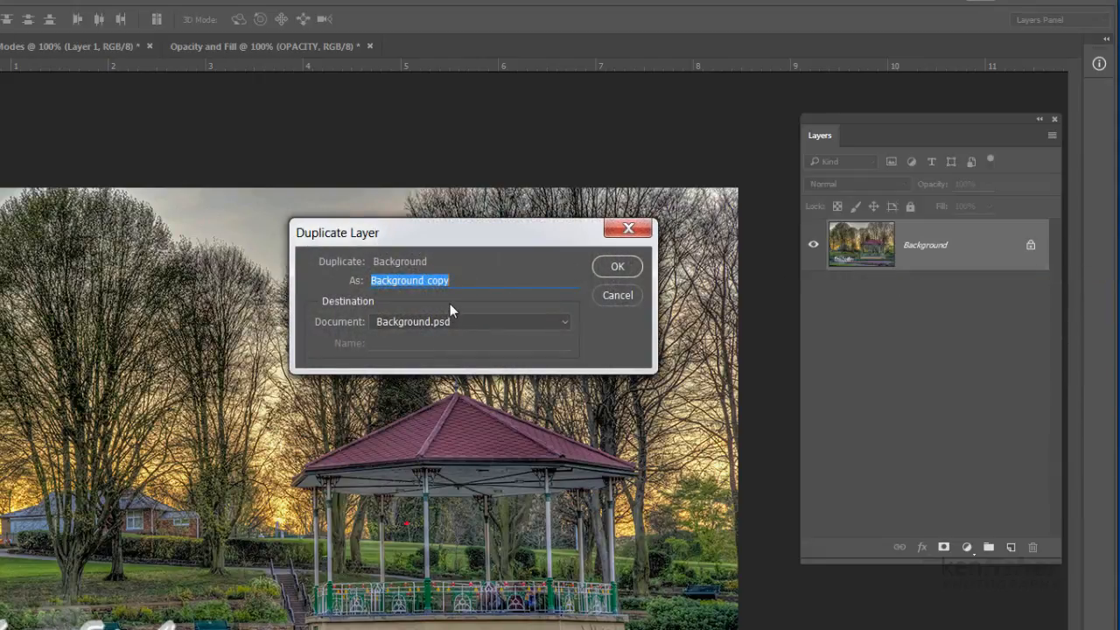
{"action": "left_click", "coordinate": [617, 269]}
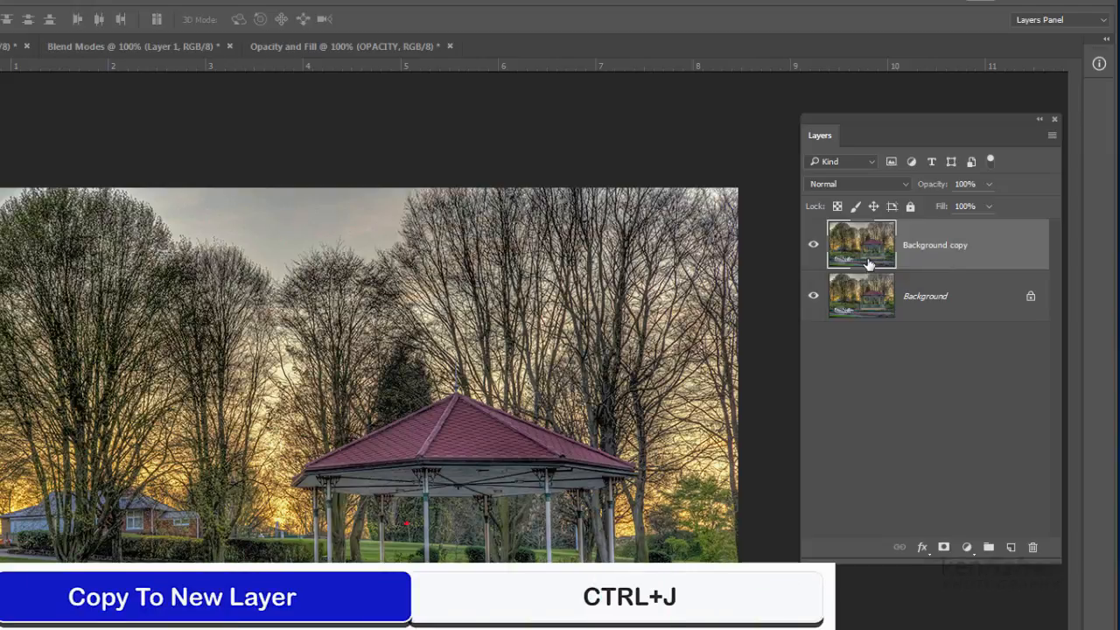
{"action": "key", "text": "ctrl+j"}
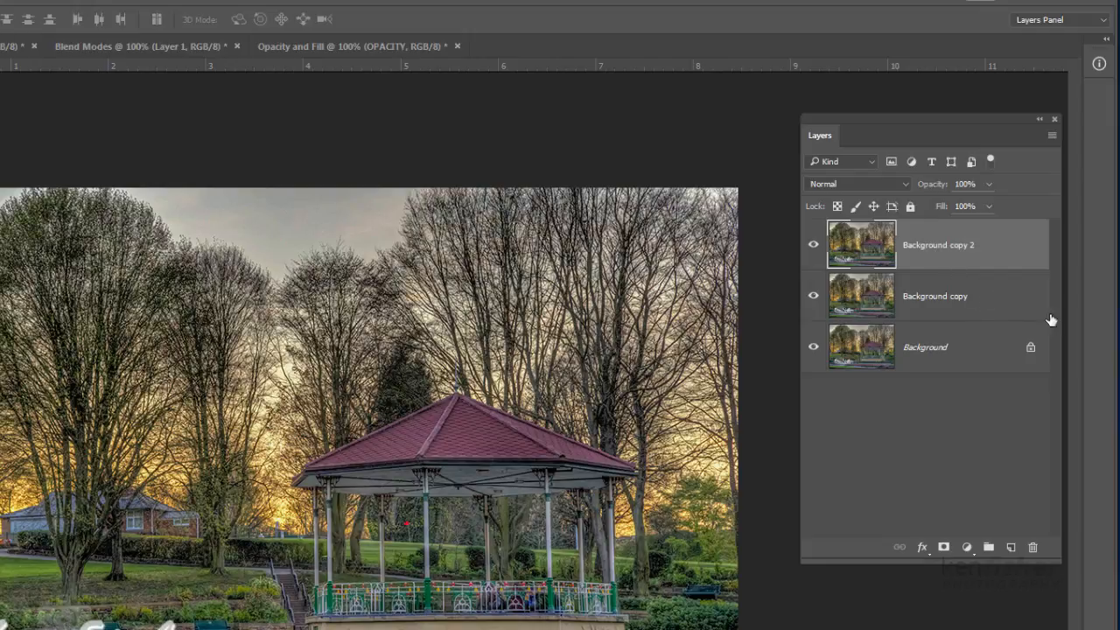
Delete both copies of the Background layer, starting with Background copy.
{"action": "left_click", "coordinate": [988, 300]}
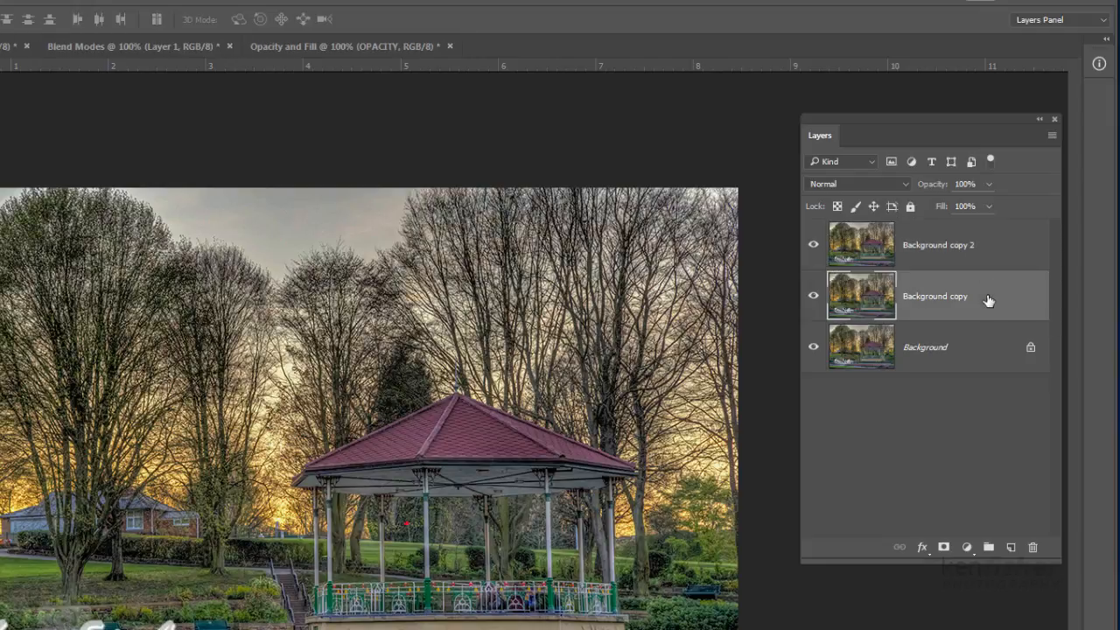
{"action": "left_click_drag", "start_coordinate": [988, 299], "coordinate": [1033, 547]}
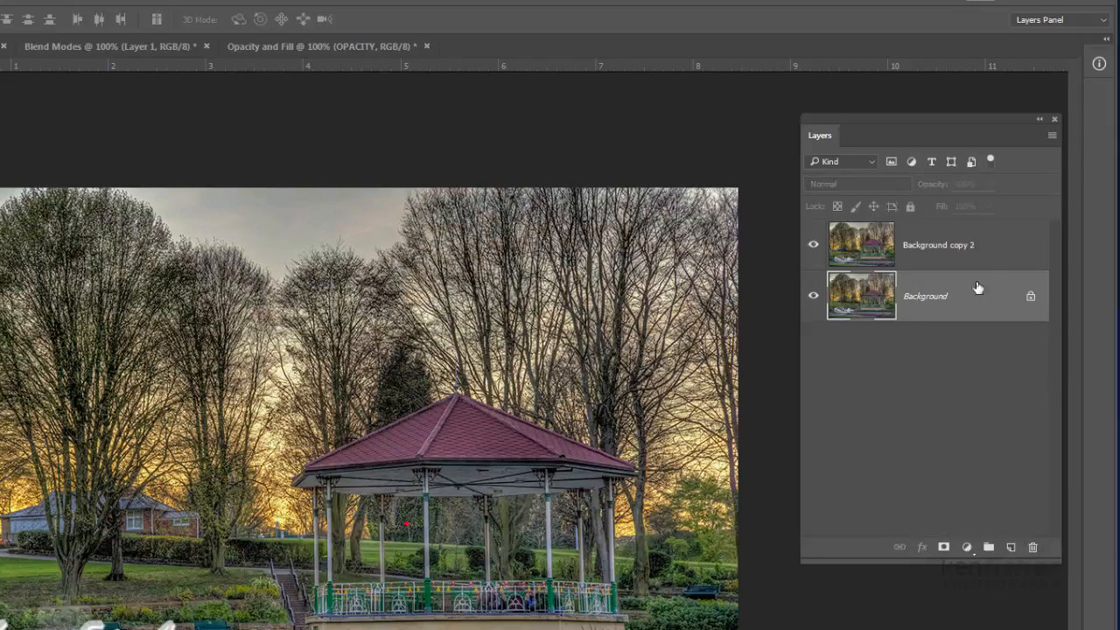
{"action": "left_click_drag", "start_coordinate": [987, 250], "coordinate": [1032, 547]}
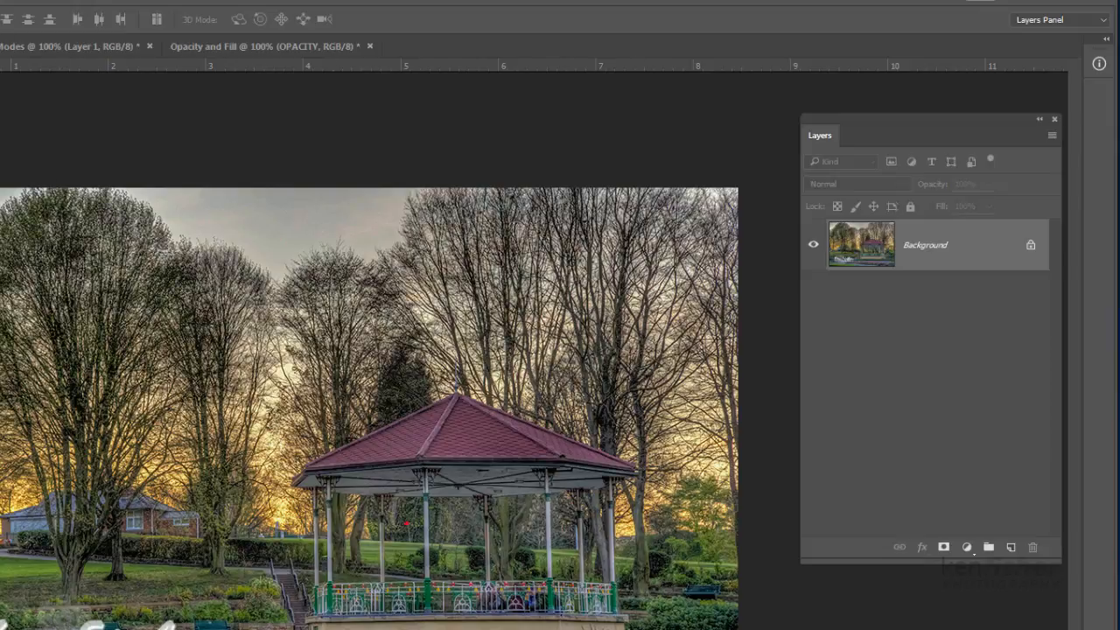
Switch to the Moving Layers.psd document and make the Red, Green and Blue layers visible.
{"action": "key", "text": "ctrl+Tab"}
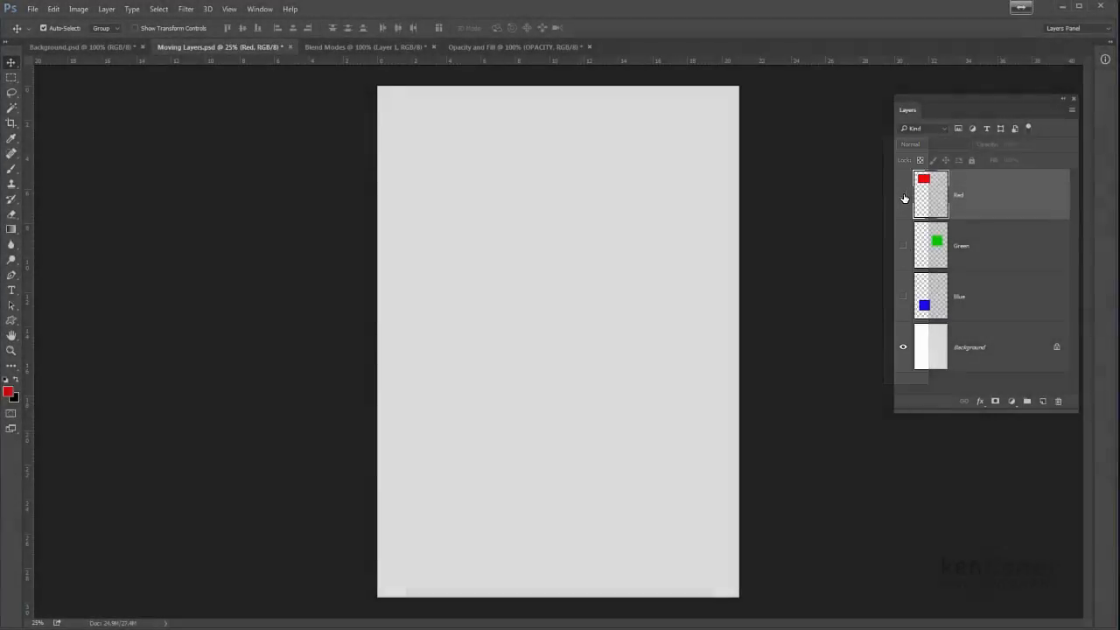
{"action": "left_click", "coordinate": [903, 196]}
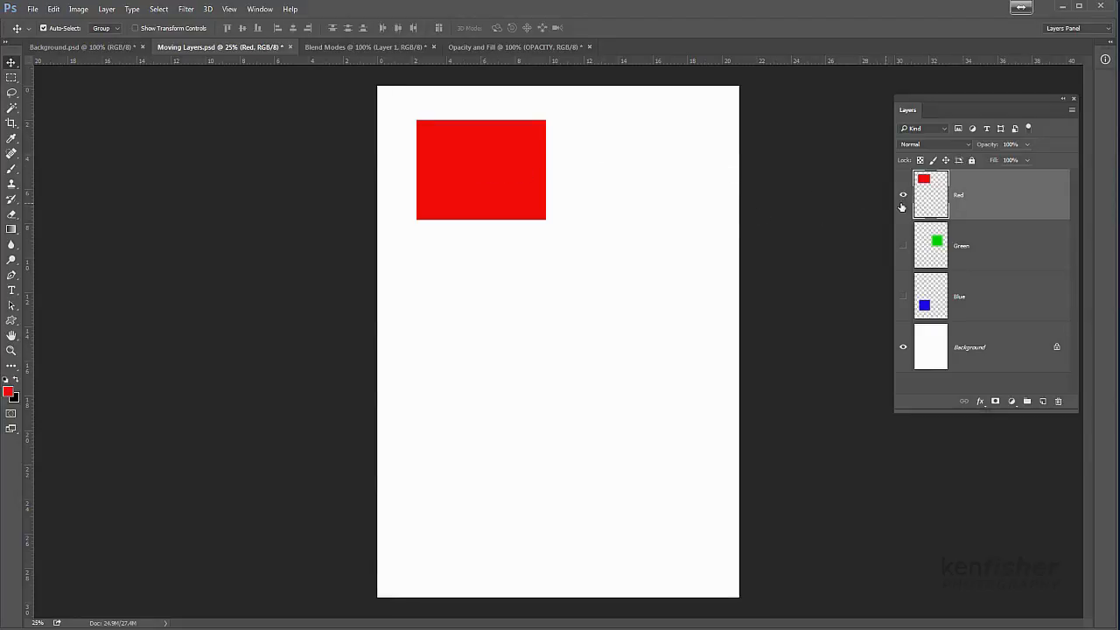
{"action": "left_click", "coordinate": [903, 246]}
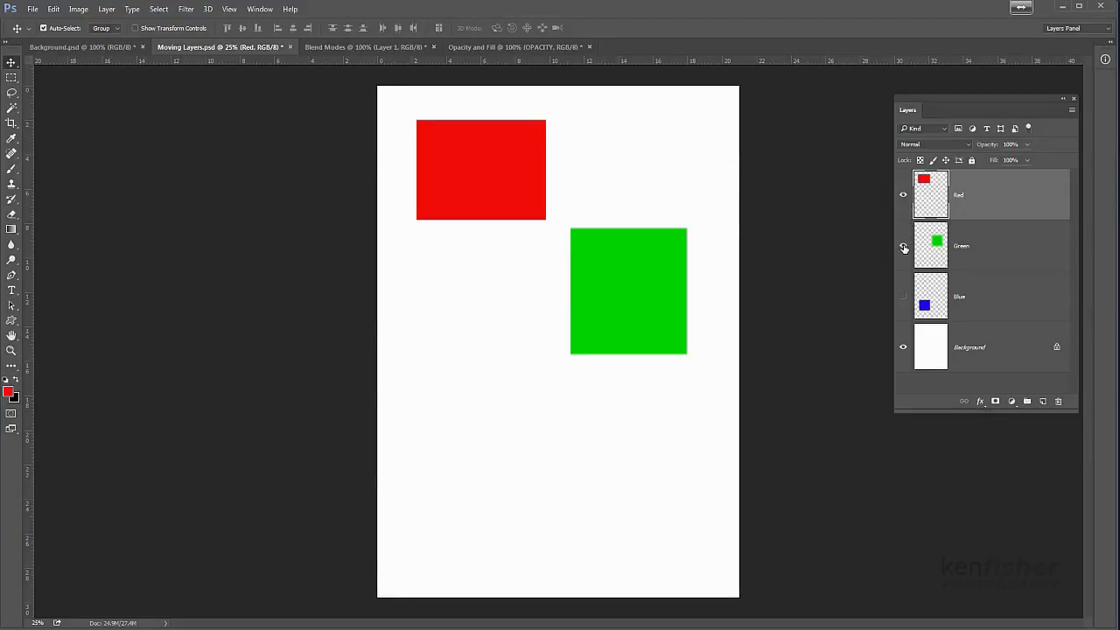
{"action": "left_click", "coordinate": [903, 297]}
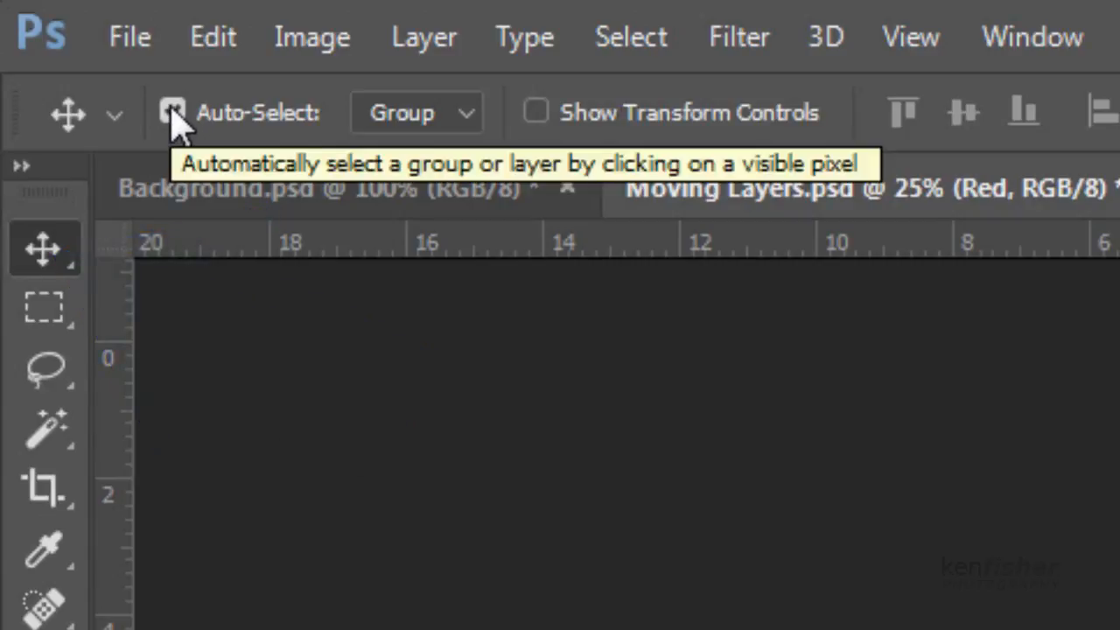
With the Move tool's Auto-Select enabled, move the red rectangle up about 0.85 cm, the green one slightly up and the blue one down.
{"action": "left_click", "coordinate": [173, 116]}
{"action": "left_click", "coordinate": [176, 122]}
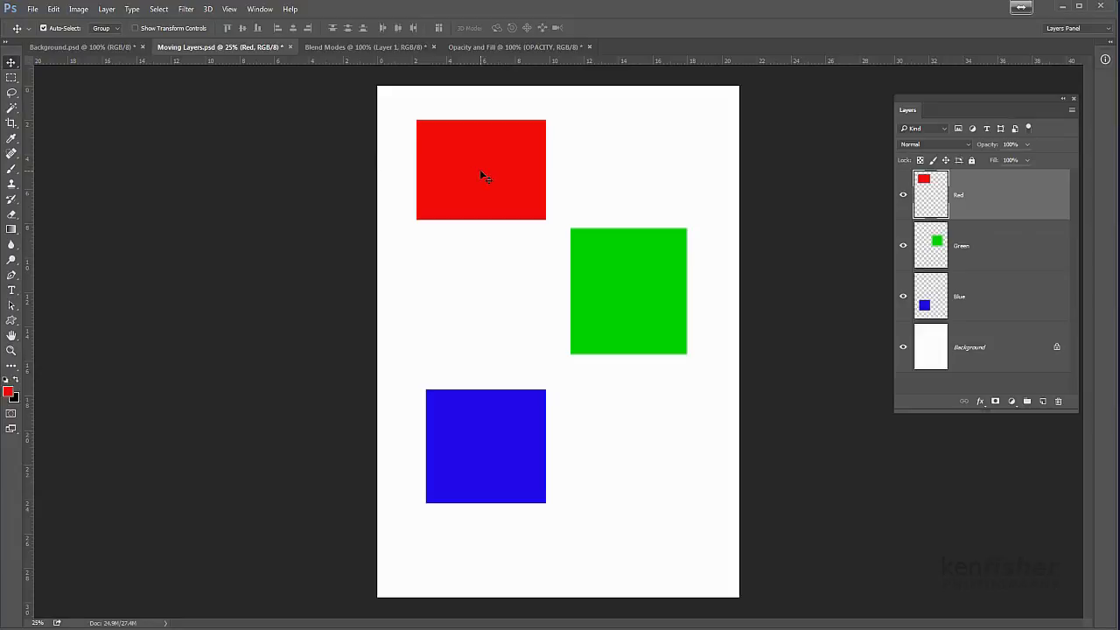
{"action": "left_click_drag", "start_coordinate": [506, 163], "coordinate": [484, 155]}
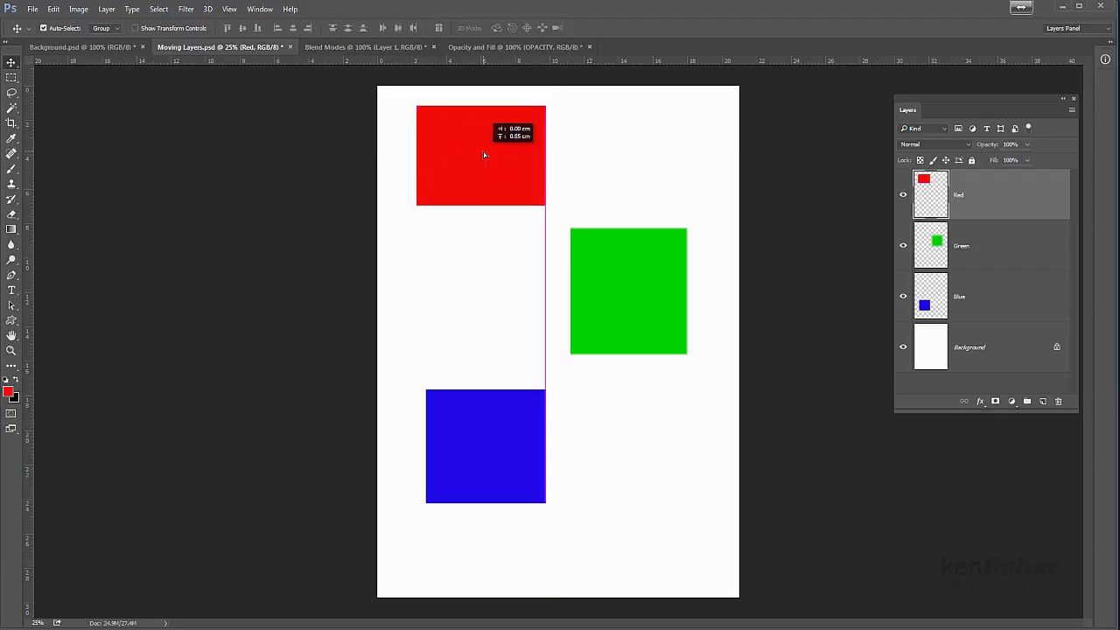
{"action": "mouse_move", "coordinate": [625, 268]}
{"action": "left_mouse_down"}
{"action": "mouse_move", "coordinate": [620, 310]}
{"action": "mouse_move", "coordinate": [654, 262]}
{"action": "mouse_move", "coordinate": [645, 295]}
{"action": "mouse_move", "coordinate": [625, 257]}
{"action": "left_mouse_up"}
{"action": "left_click_drag", "start_coordinate": [507, 441], "coordinate": [504, 472]}
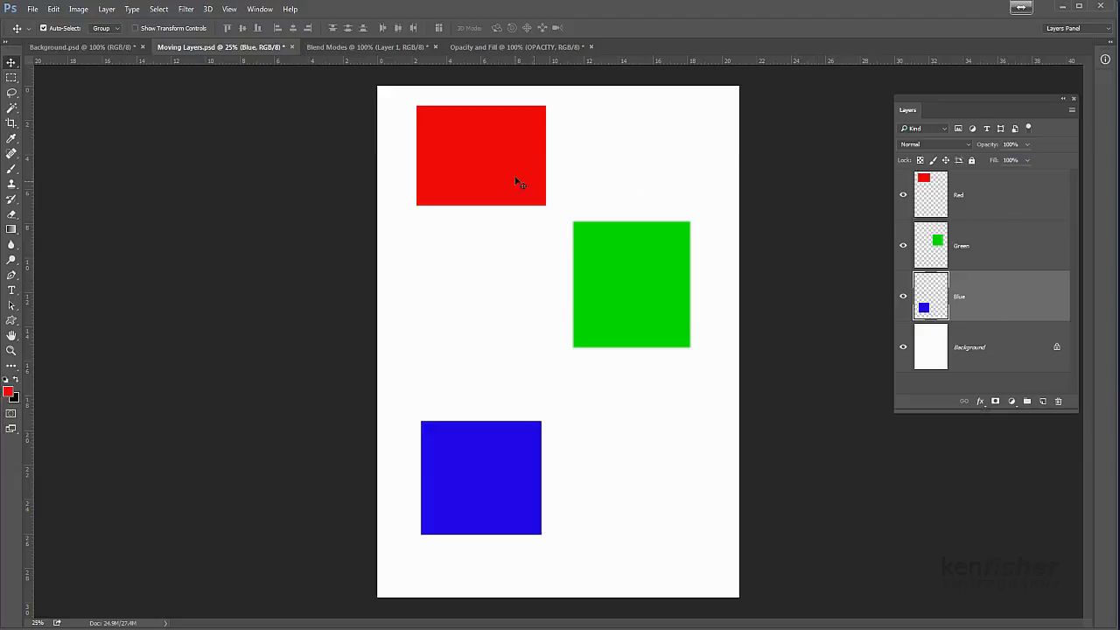
Move the red rectangle over the green one's upper-left corner and the blue rectangle under the green one's lower-left corner.
{"action": "left_click_drag", "start_coordinate": [487, 151], "coordinate": [573, 226]}
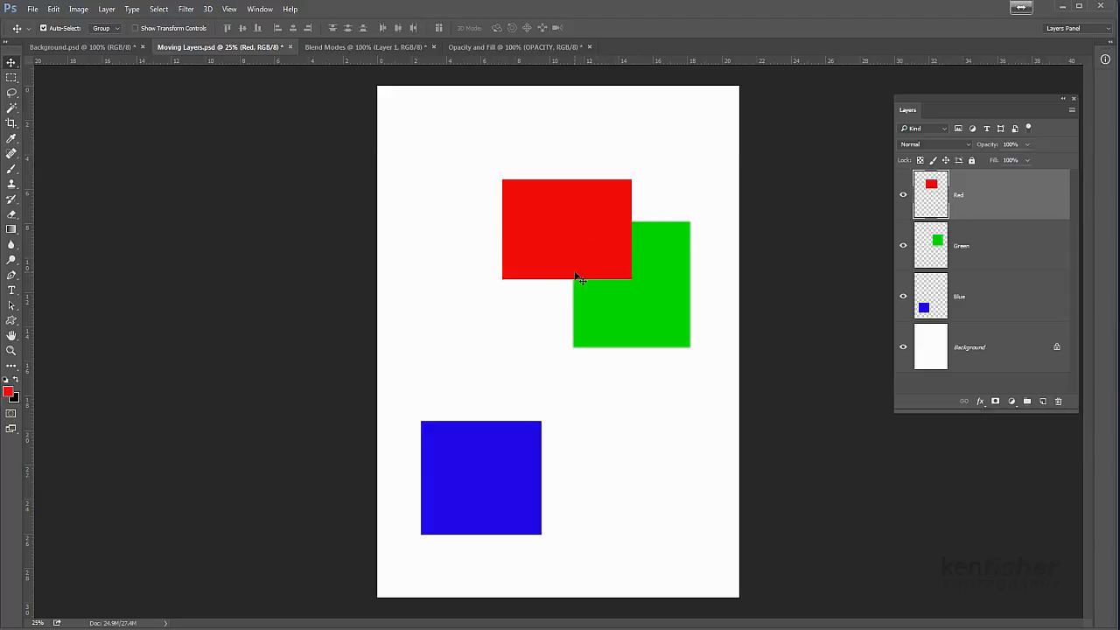
{"action": "left_click_drag", "start_coordinate": [499, 452], "coordinate": [607, 345]}
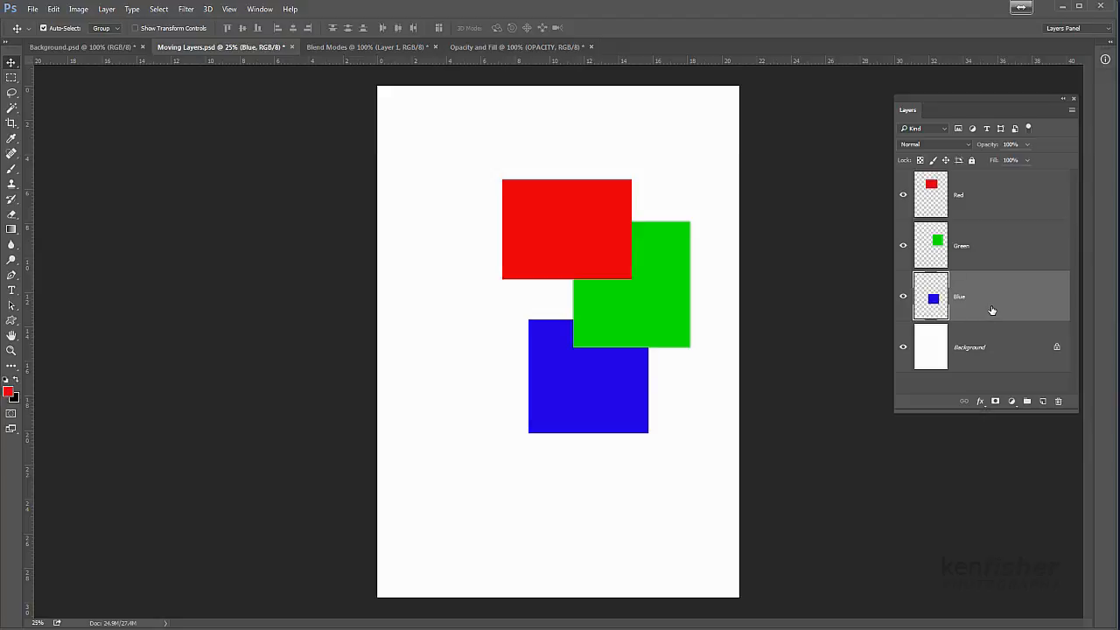
Reorder the Red layer so it sits between the Green and Blue layers.
{"action": "left_click", "coordinate": [996, 206]}
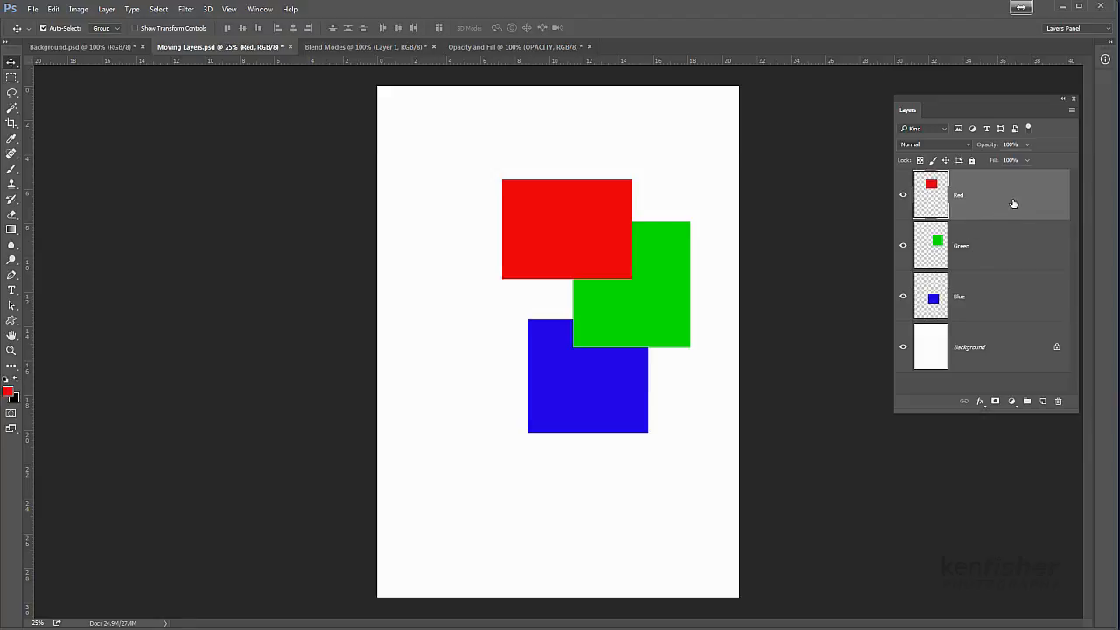
{"action": "left_click_drag", "start_coordinate": [1006, 207], "coordinate": [1007, 274]}
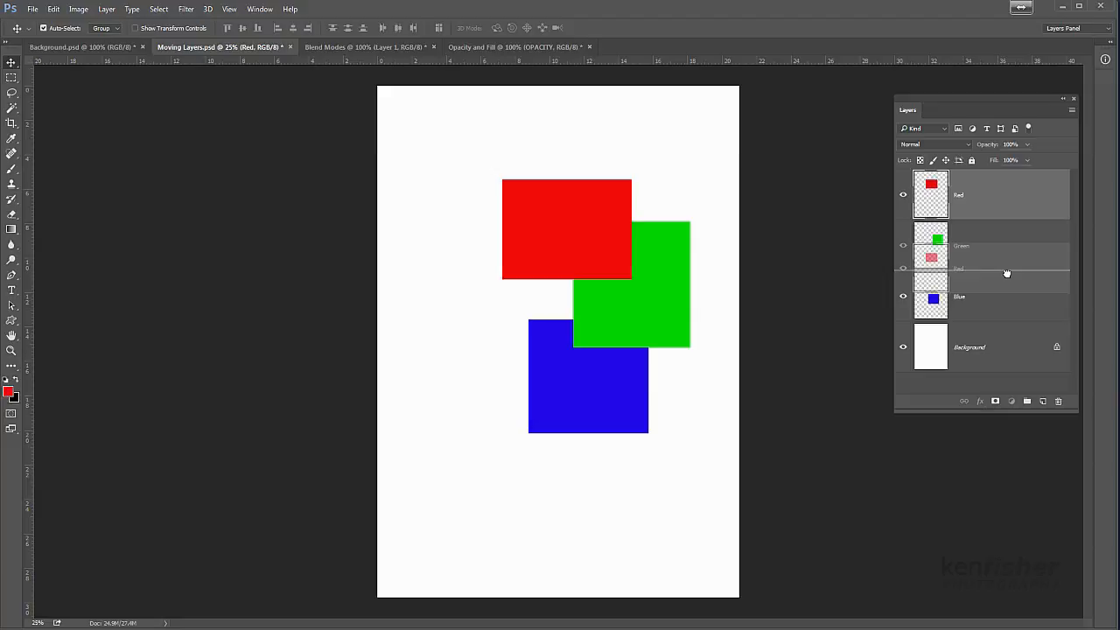
{"action": "left_click_drag", "start_coordinate": [1007, 274], "coordinate": [1007, 275]}
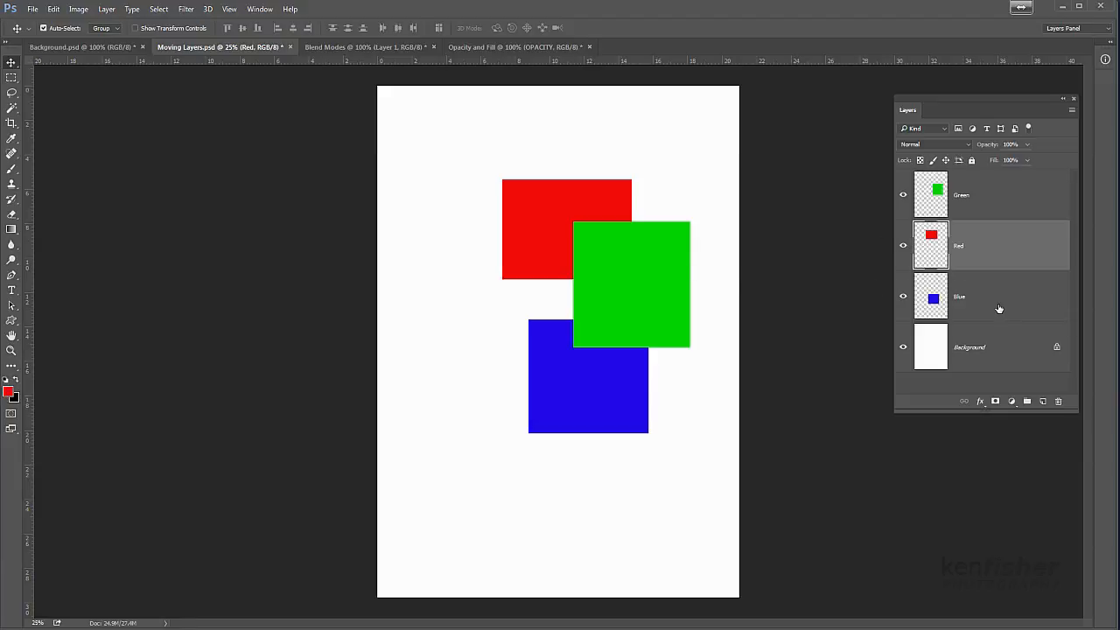
Place the Blue layer directly above Red in the stack and move the blue rectangle over the red rectangle's left part.
{"action": "left_click_drag", "start_coordinate": [1000, 309], "coordinate": [994, 232]}
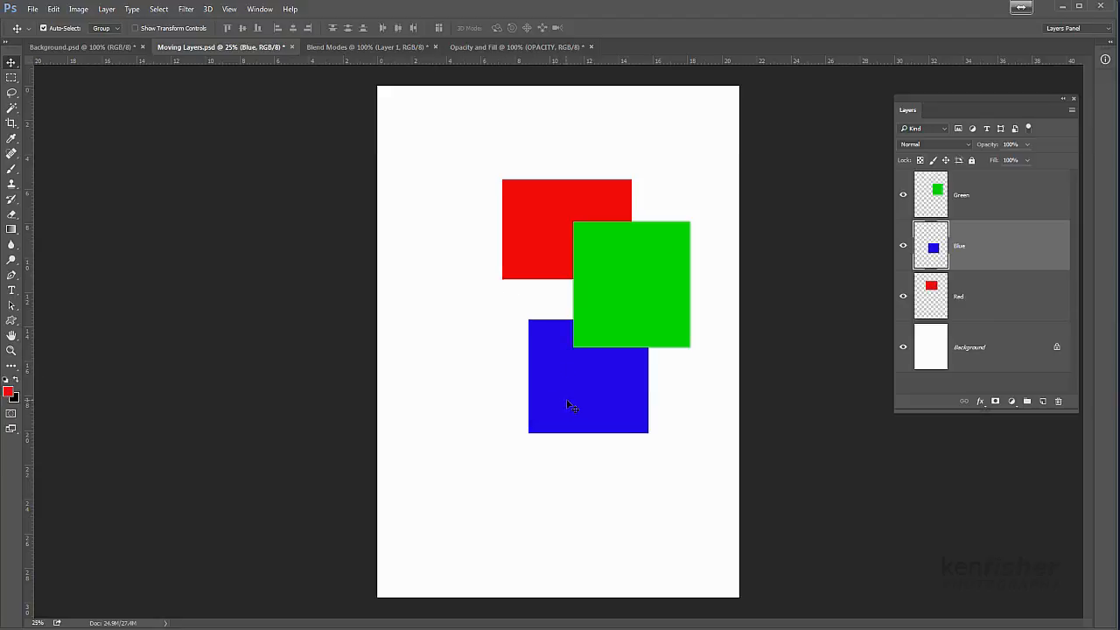
{"action": "left_click_drag", "start_coordinate": [569, 404], "coordinate": [461, 258]}
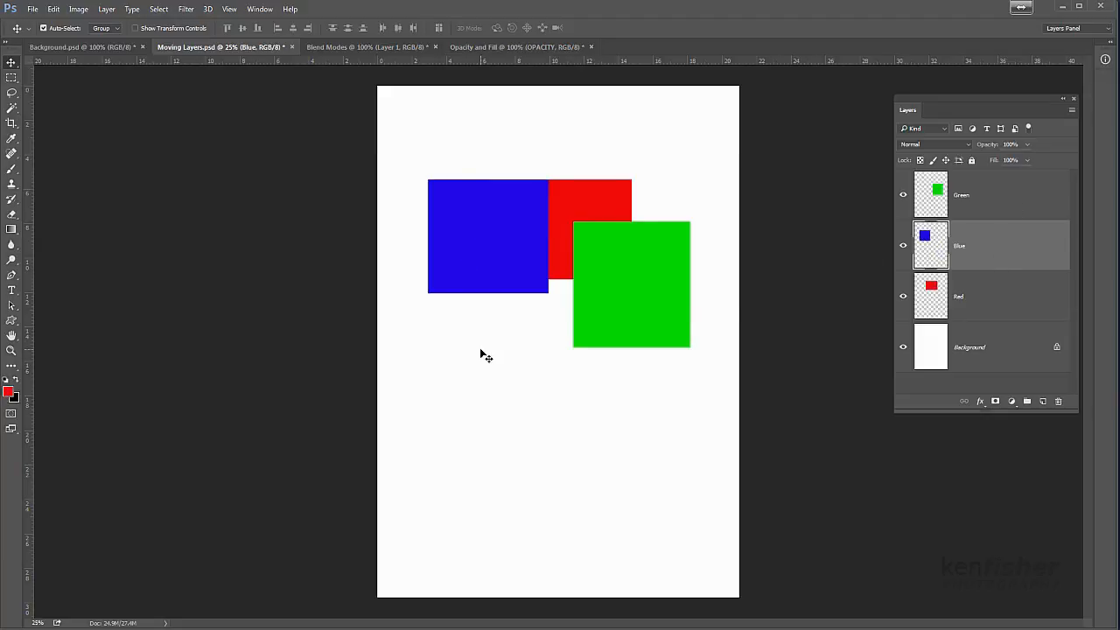
Spread the rectangles apart: green about 7 cm down and 3.8 cm left, red slightly down-right, and blue toward the page's upper-left corner.
{"action": "left_click_drag", "start_coordinate": [607, 312], "coordinate": [601, 432]}
{"action": "left_click_drag", "start_coordinate": [587, 260], "coordinate": [633, 290]}
{"action": "left_click_drag", "start_coordinate": [499, 233], "coordinate": [473, 169]}
{"action": "left_click_drag", "start_coordinate": [625, 427], "coordinate": [579, 427]}
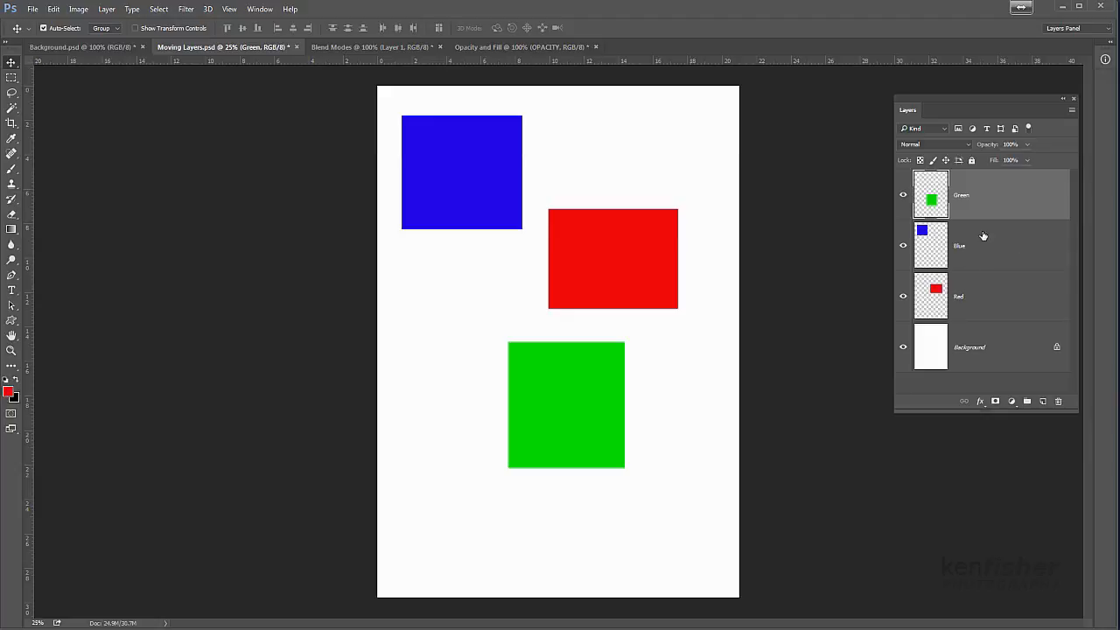
Link the Green, Blue and Red layers and move all three rectangles together about 1.4 cm right and 2.9 cm down.
{"action": "left_click", "coordinate": [1008, 302], "text": "shift"}
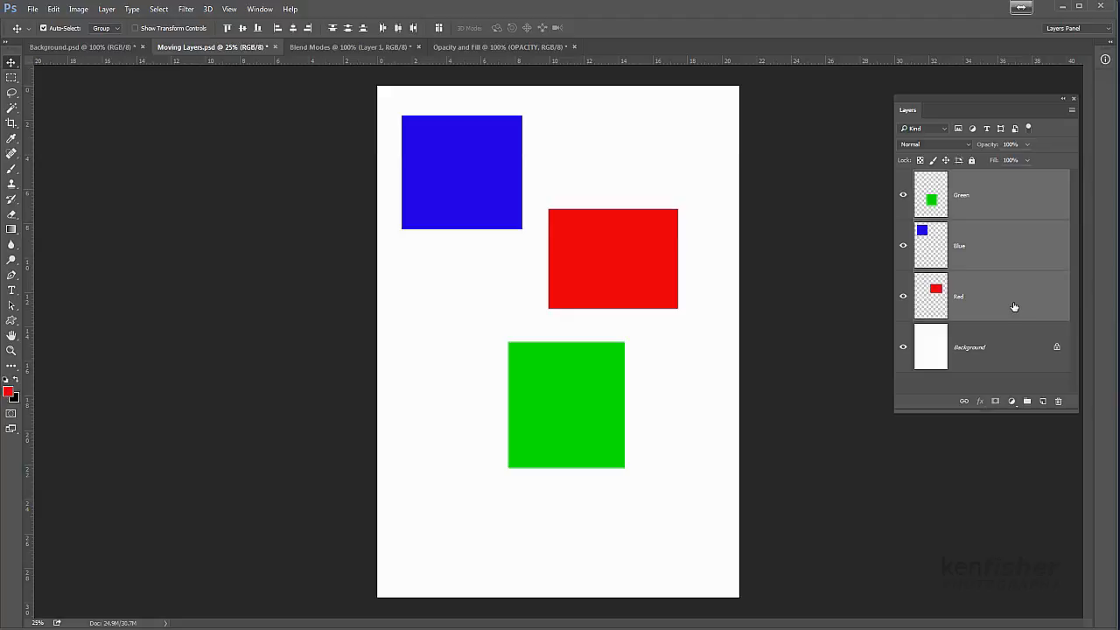
{"action": "left_click", "coordinate": [963, 402]}
{"action": "left_click_drag", "start_coordinate": [456, 161], "coordinate": [481, 221]}
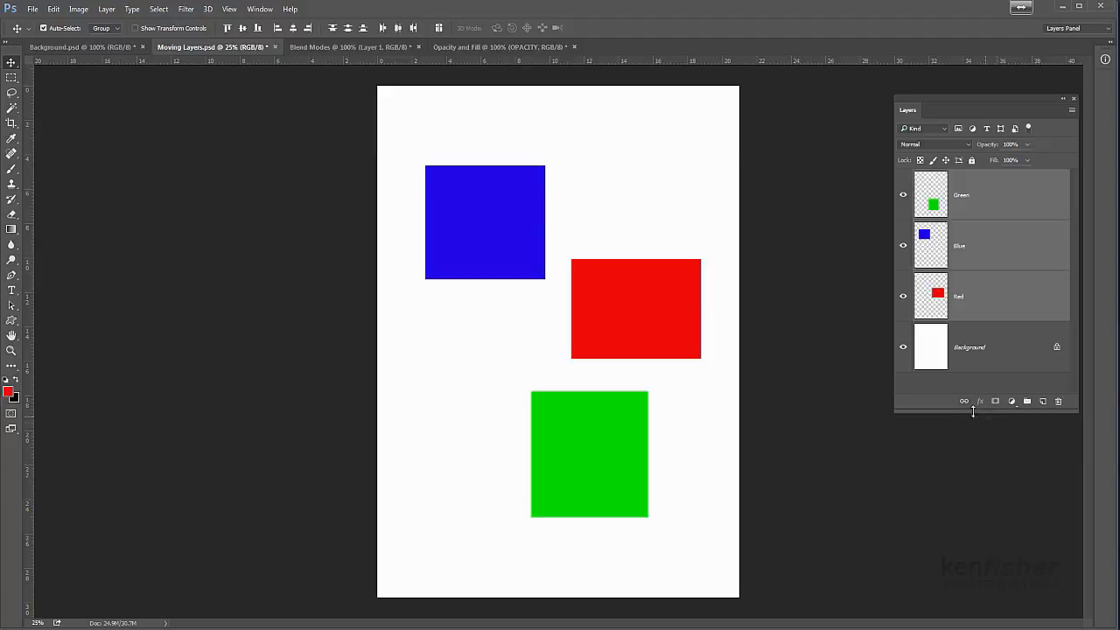
Unlink the three layers, and individually move the blue rectangle up about 1.5 cm, red up 2.5 cm and green left 1.2 cm.
{"action": "left_click", "coordinate": [964, 401]}
{"action": "left_click", "coordinate": [964, 402]}
{"action": "left_click", "coordinate": [1011, 214]}
{"action": "left_click_drag", "start_coordinate": [503, 203], "coordinate": [502, 178]}
{"action": "left_click_drag", "start_coordinate": [582, 256], "coordinate": [582, 214]}
{"action": "left_click_drag", "start_coordinate": [597, 431], "coordinate": [580, 428]}
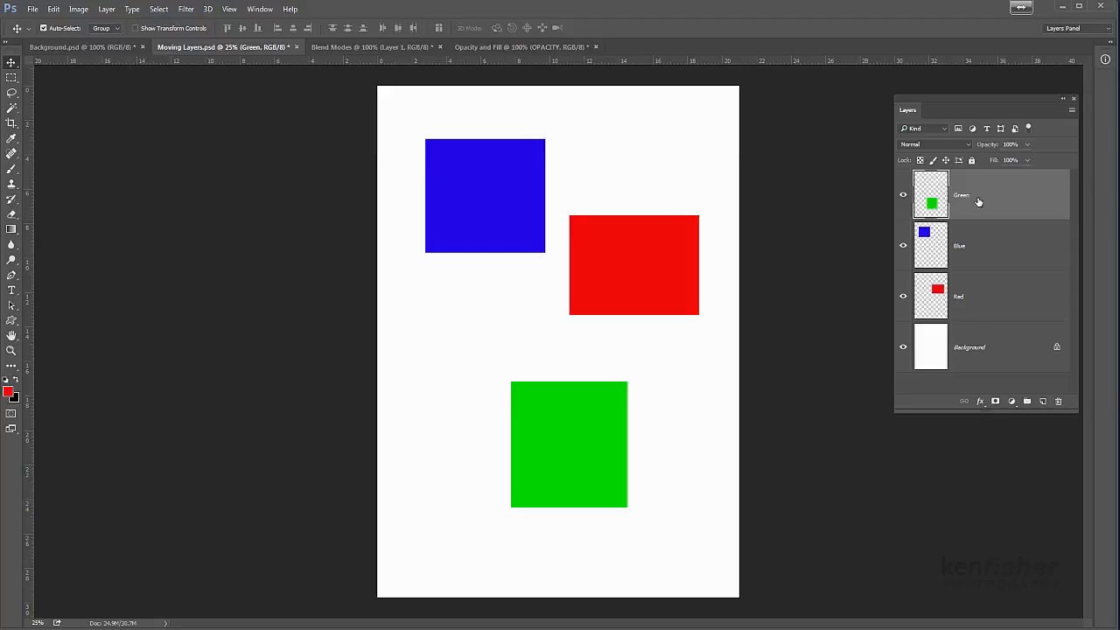
Group the Green, Blue and Red layers and name the group Colours.
{"action": "left_click", "coordinate": [997, 308], "text": "shift"}
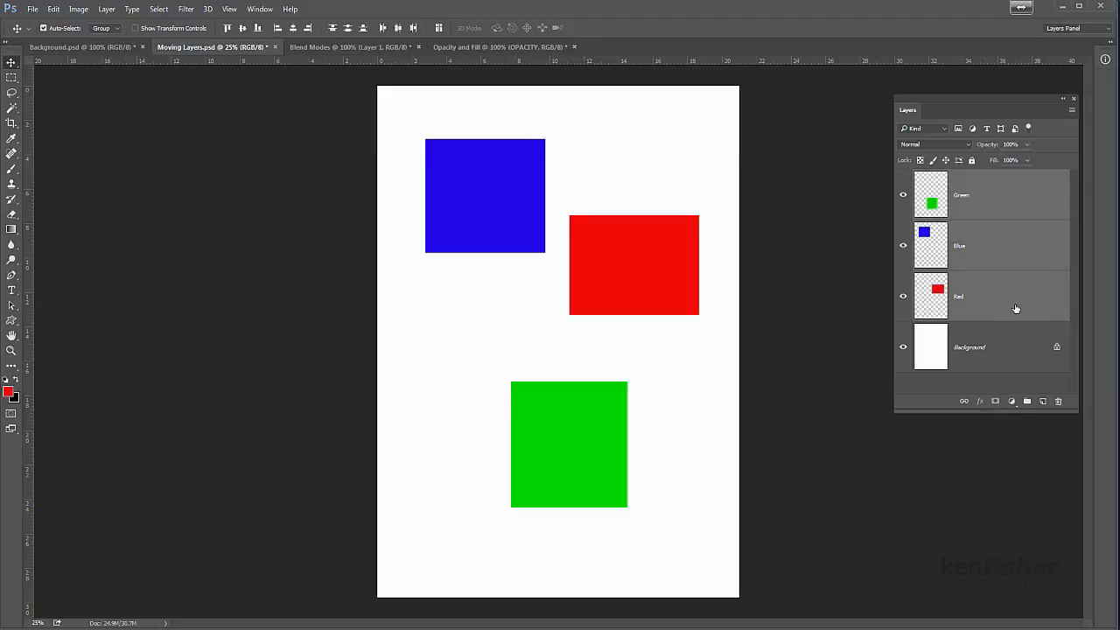
{"action": "left_click", "coordinate": [1028, 401]}
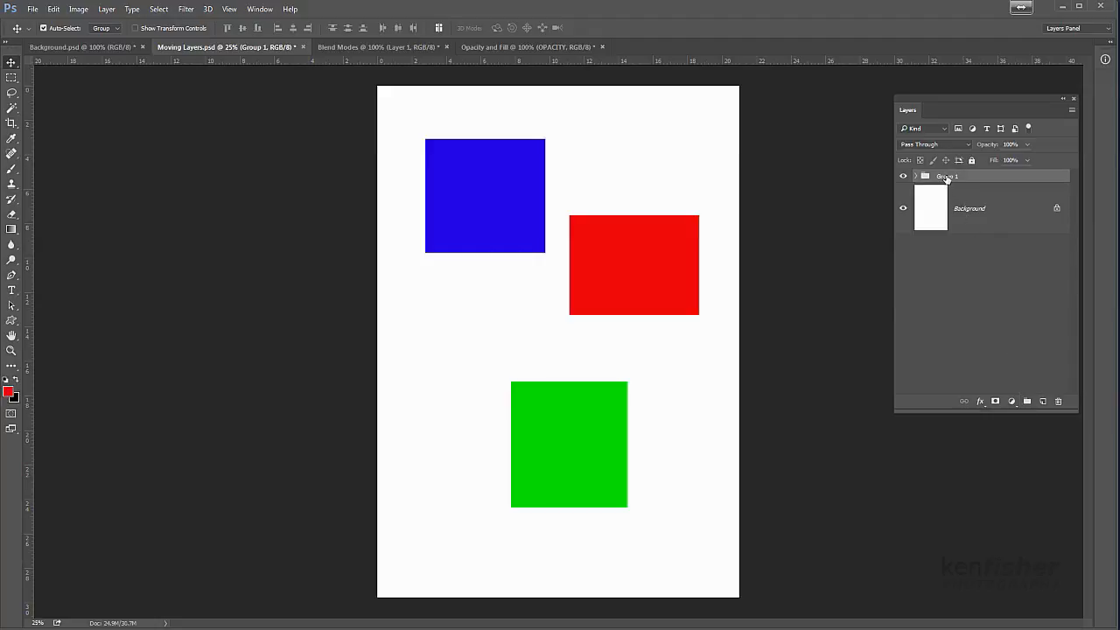
{"action": "double_click", "coordinate": [947, 176]}
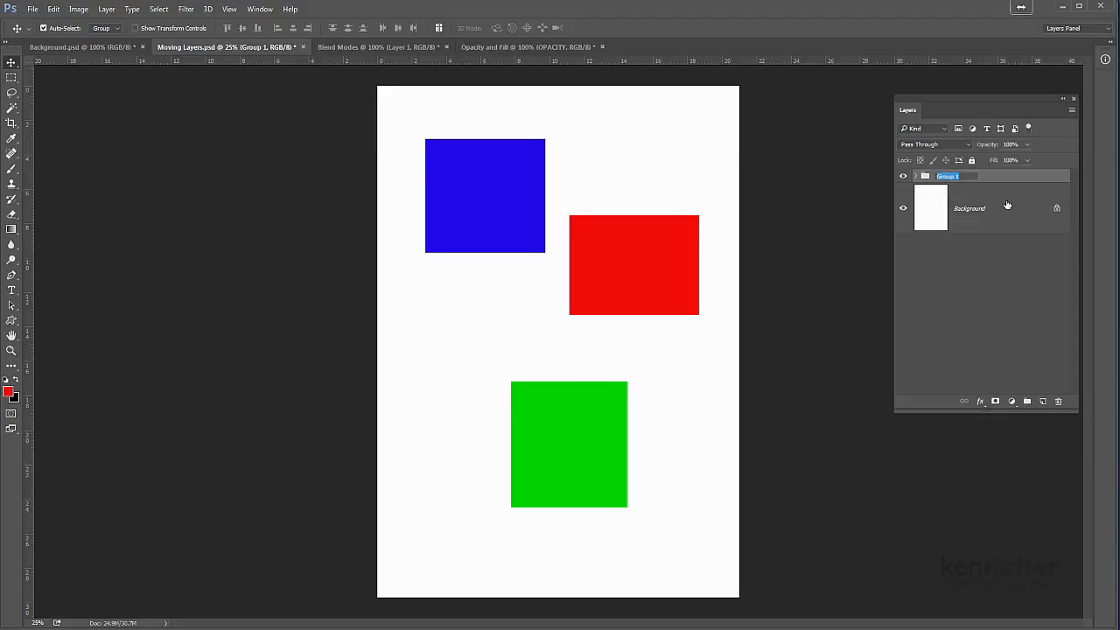
{"action": "type", "text": "Colours"}
{"action": "left_click", "coordinate": [1015, 207]}
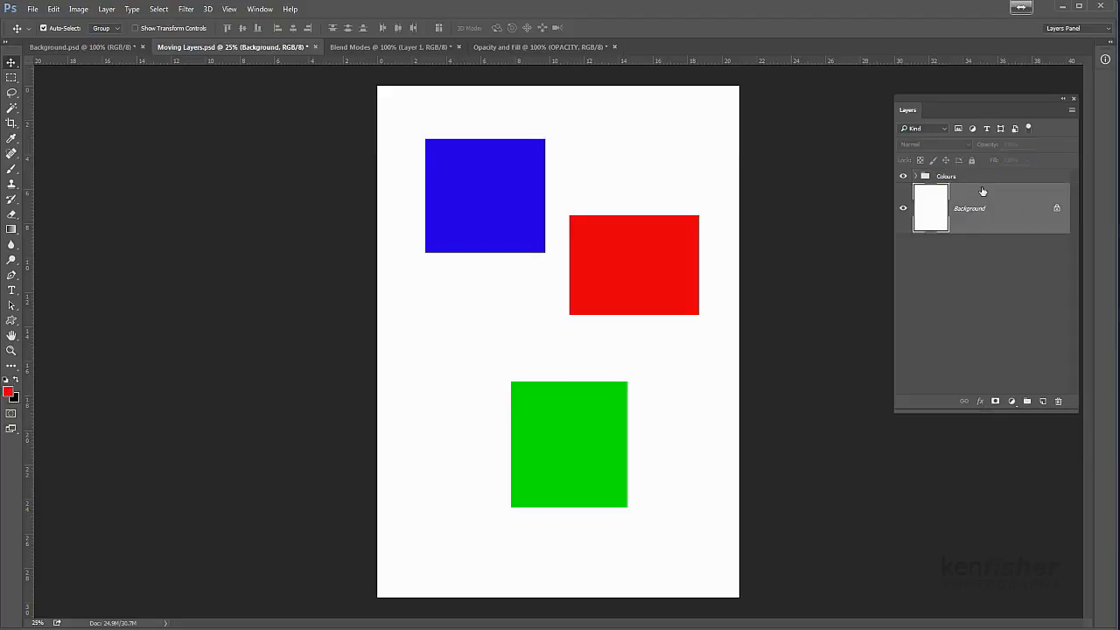
Expand the Colours group to view its layers, then collapse it and deselect all layers.
{"action": "left_click", "coordinate": [916, 177]}
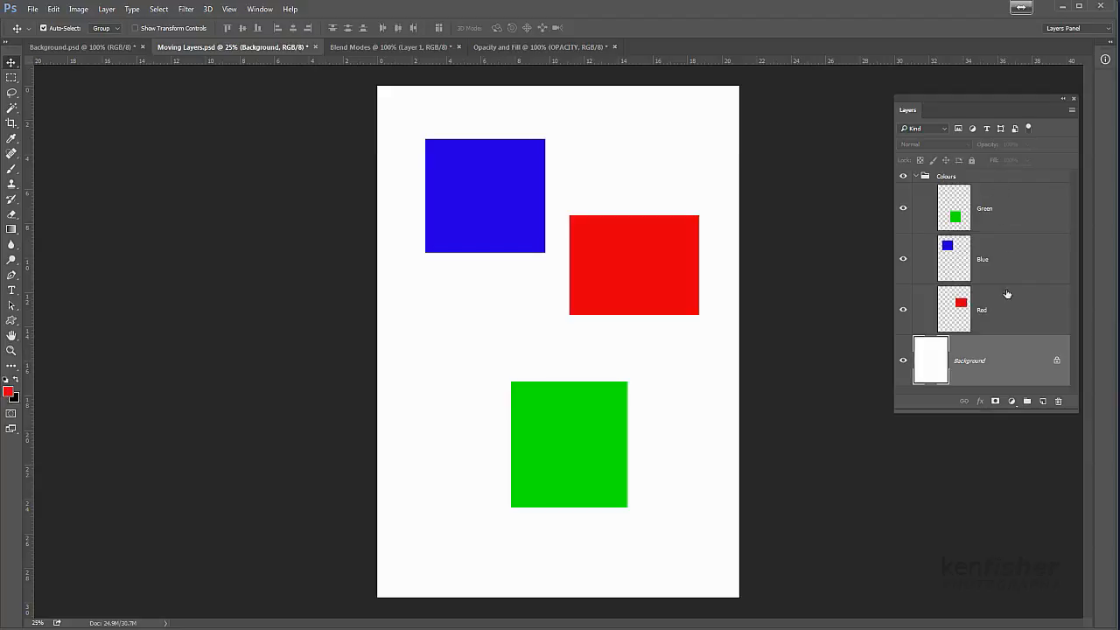
{"action": "left_click", "coordinate": [917, 178]}
{"action": "left_click", "coordinate": [819, 189]}
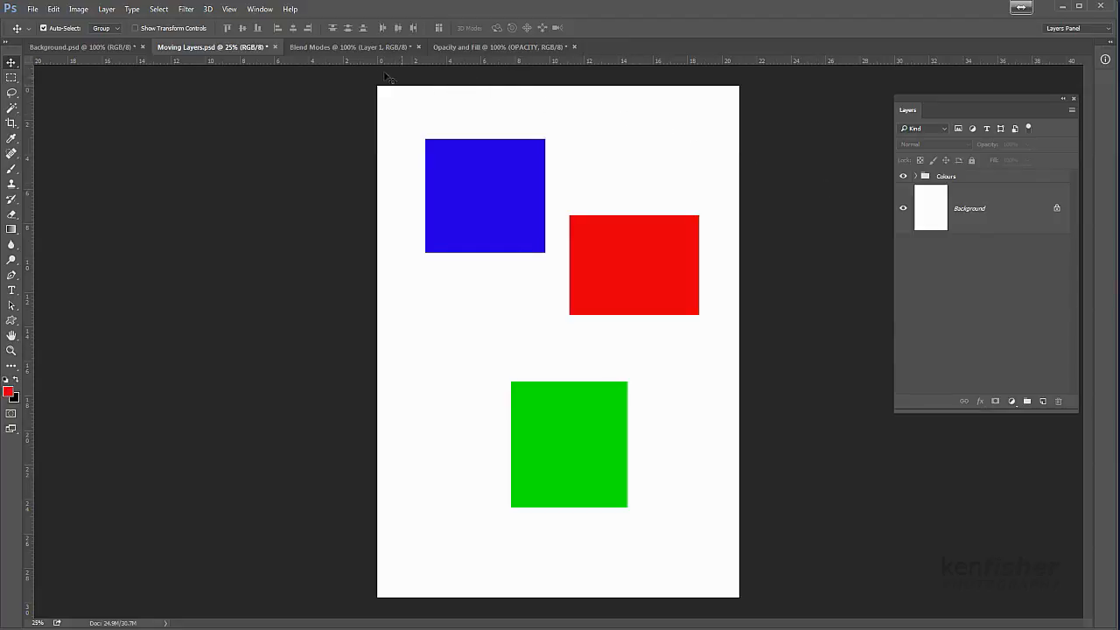
In the Blend Modes document, try the Darken, Lighten and Overlay blend modes on Layer 1.
{"action": "left_click", "coordinate": [337, 47]}
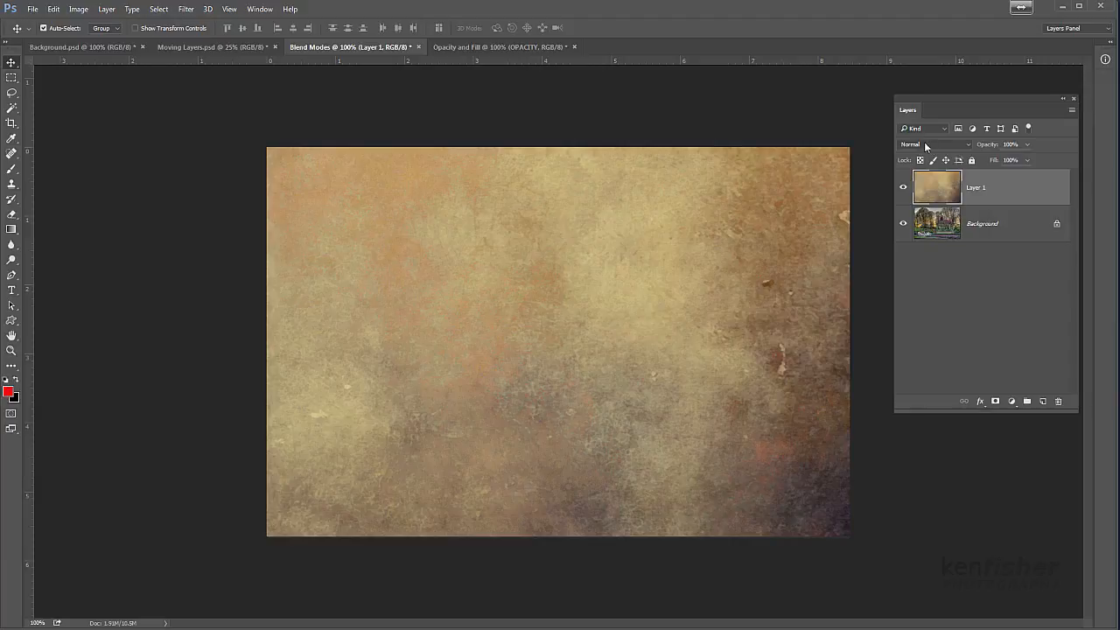
{"action": "left_click", "coordinate": [969, 143]}
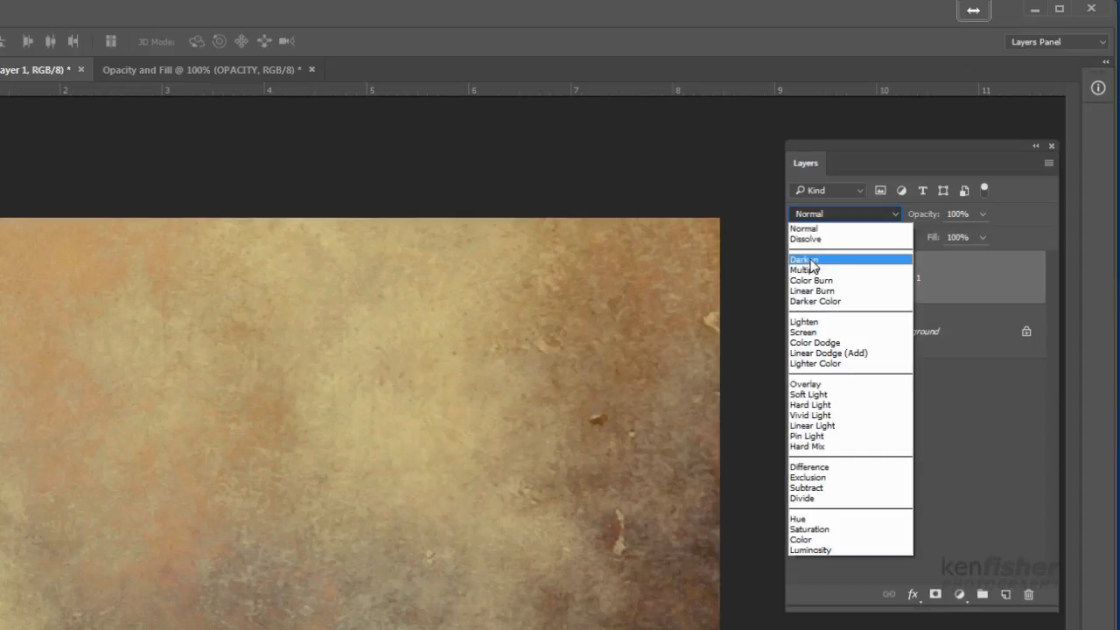
{"action": "left_click", "coordinate": [805, 260]}
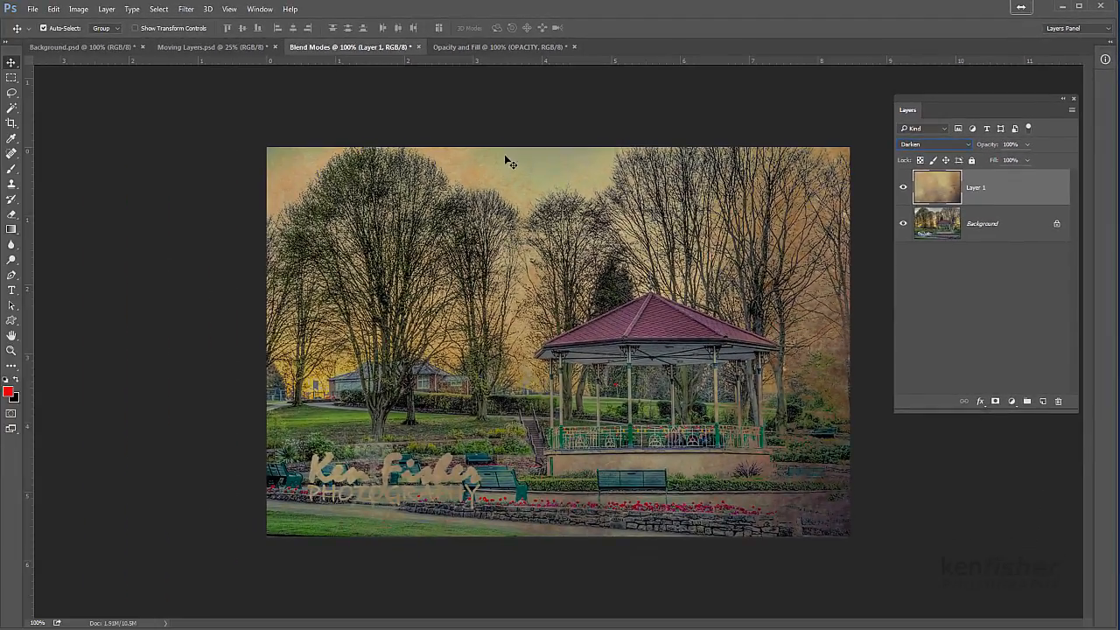
{"action": "left_click", "coordinate": [970, 146]}
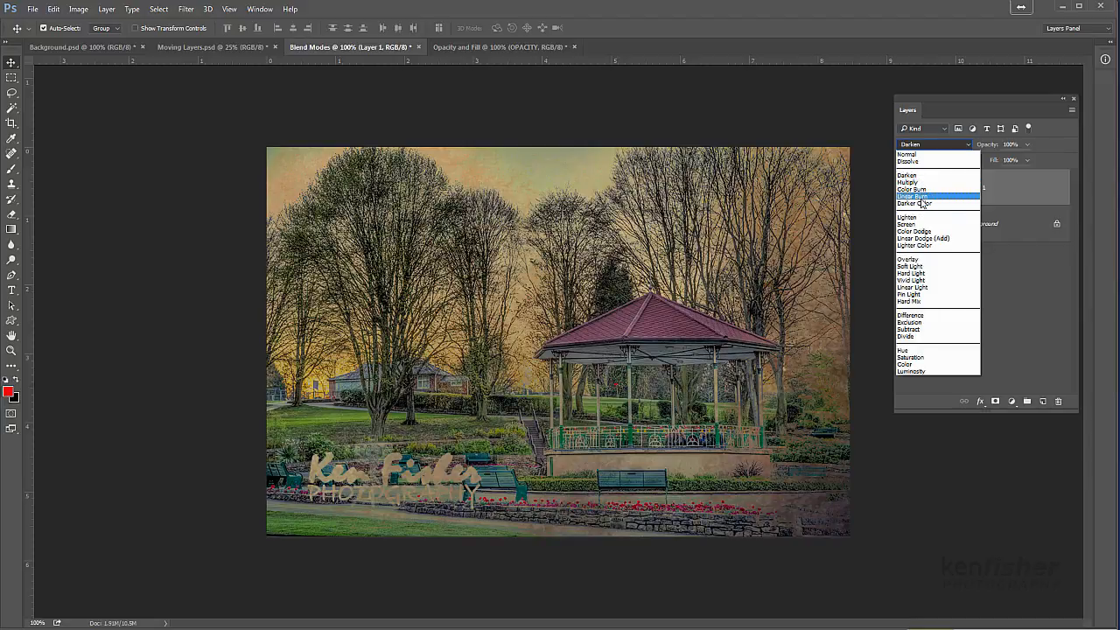
{"action": "left_click", "coordinate": [915, 219]}
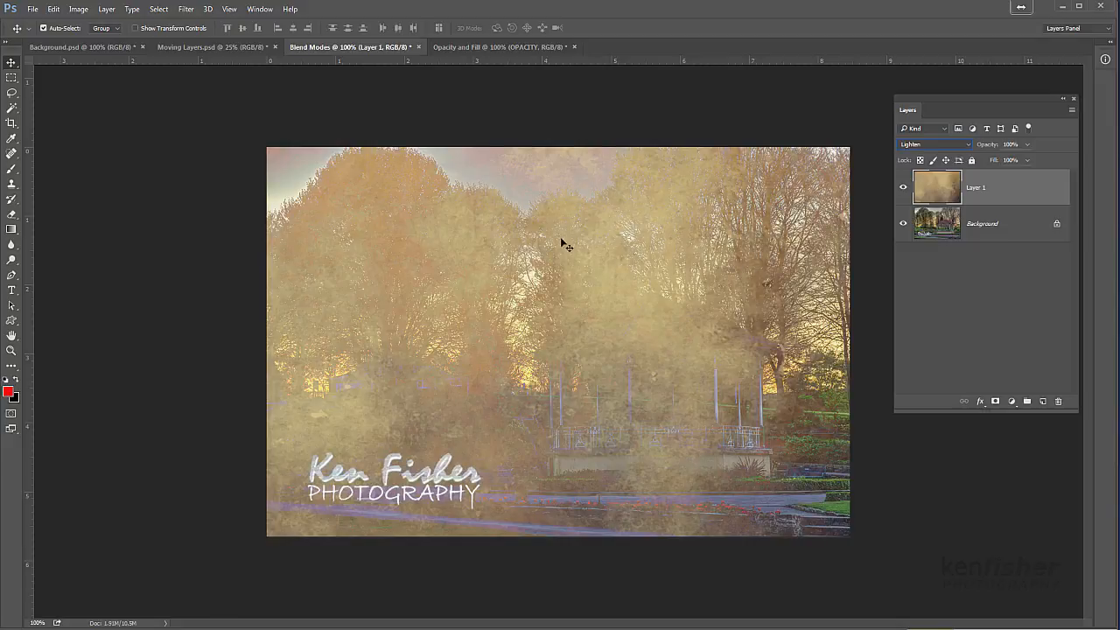
{"action": "left_click", "coordinate": [969, 145]}
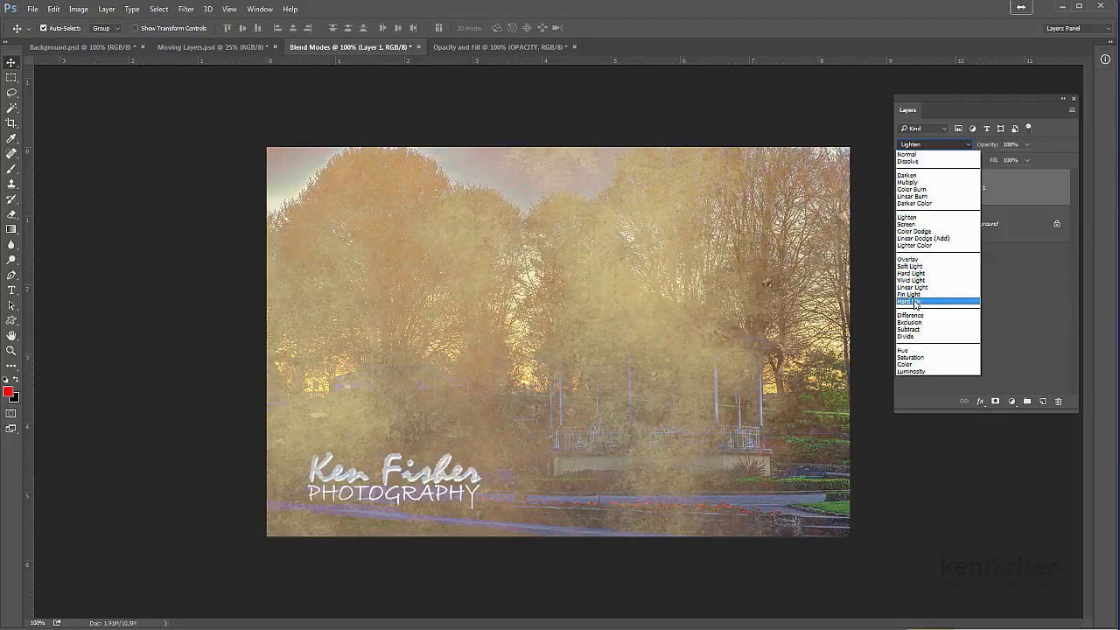
{"action": "left_click", "coordinate": [915, 260]}
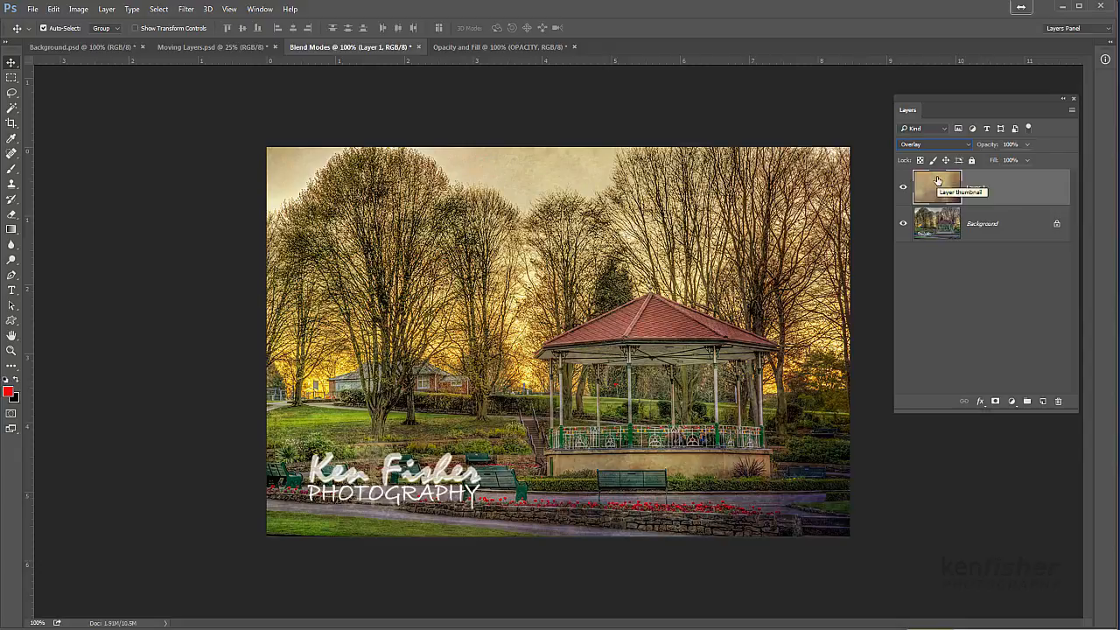
Try the Difference, Exclusion, Subtract and Divide blend modes on the texture layer.
{"action": "left_click", "coordinate": [969, 146]}
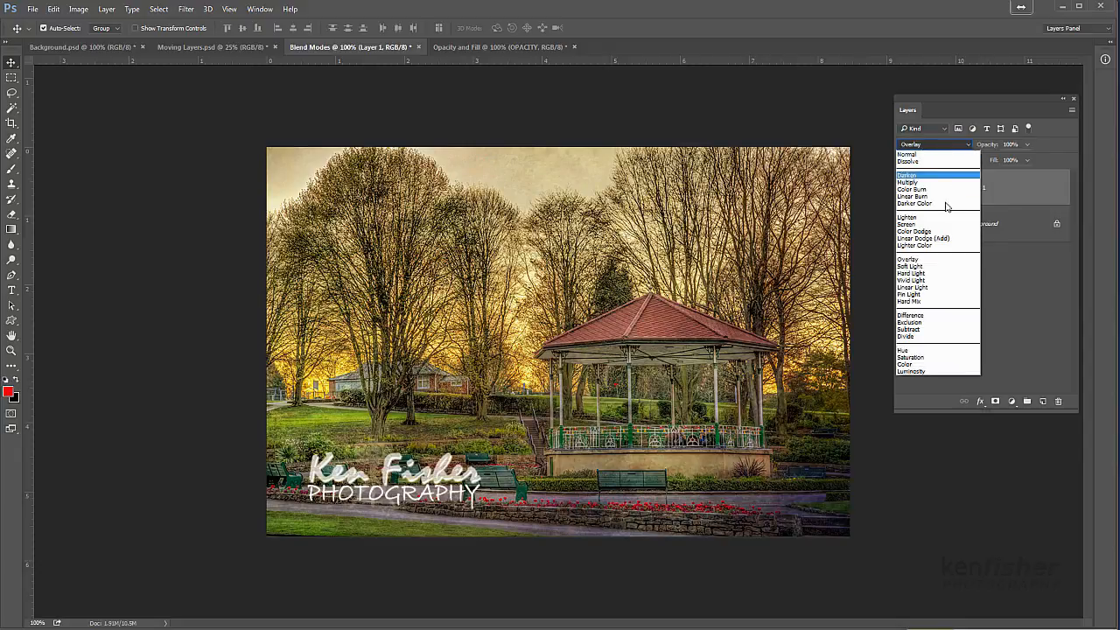
{"action": "left_click", "coordinate": [921, 315]}
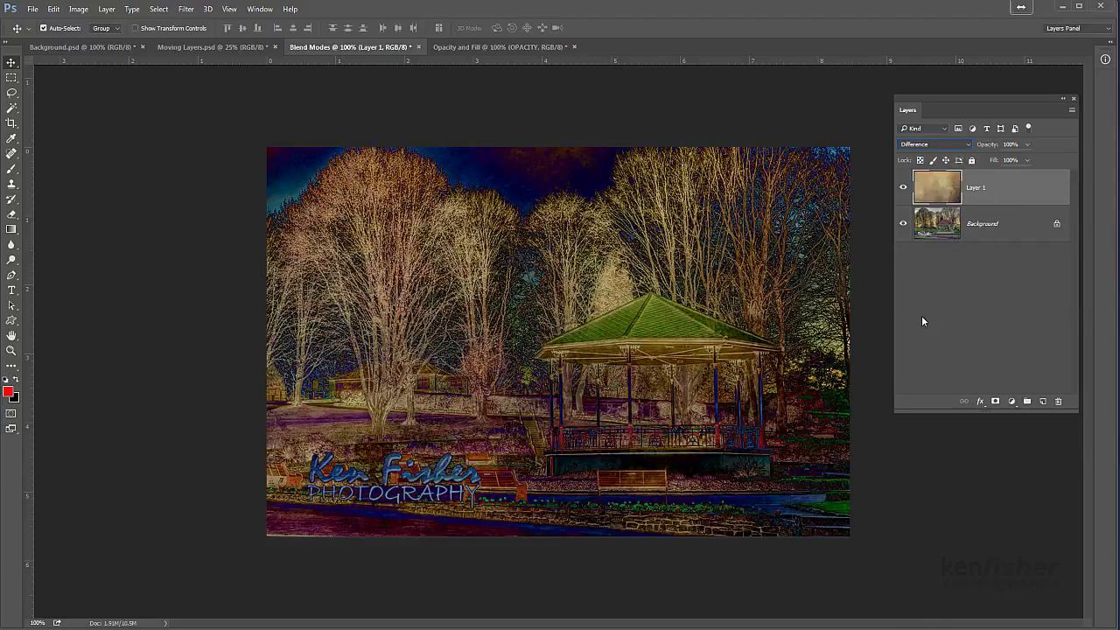
{"action": "left_click", "coordinate": [965, 145]}
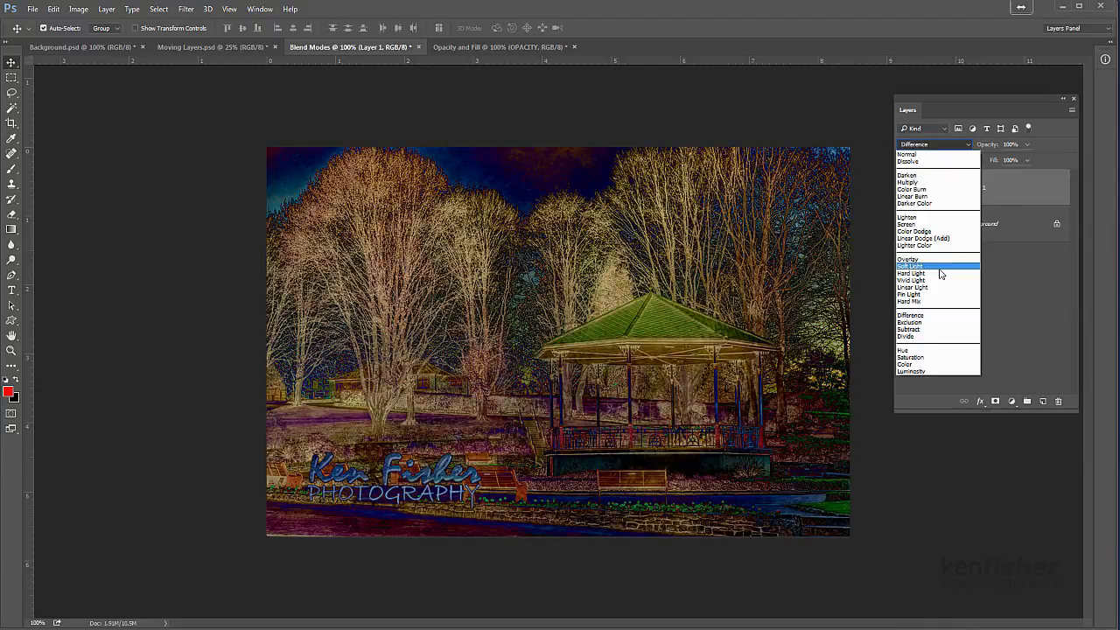
{"action": "left_click", "coordinate": [917, 322]}
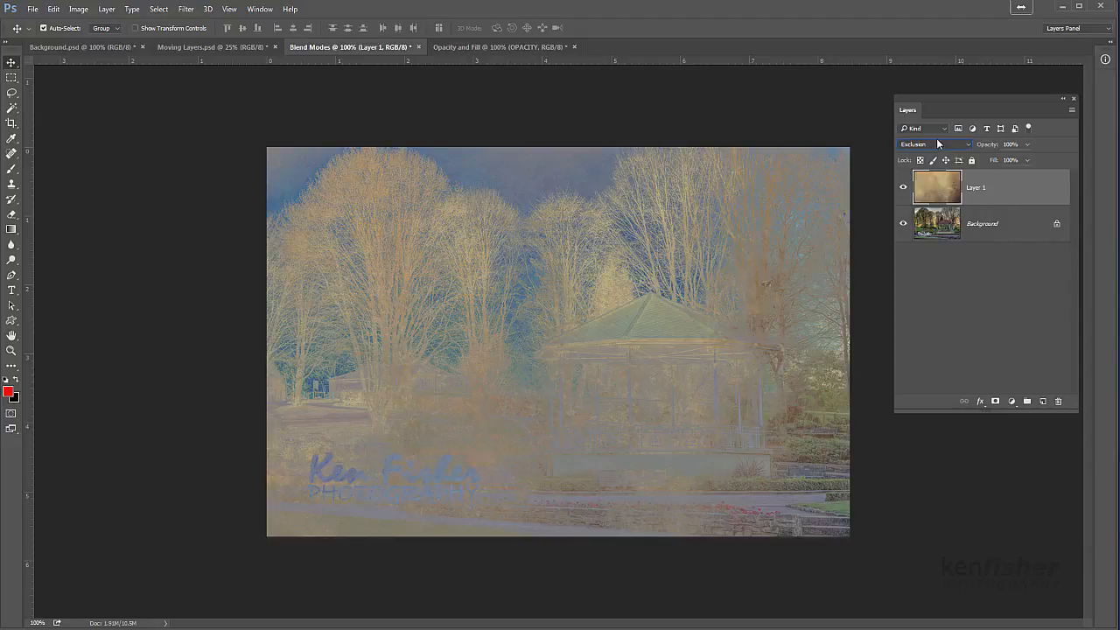
{"action": "left_click", "coordinate": [969, 147]}
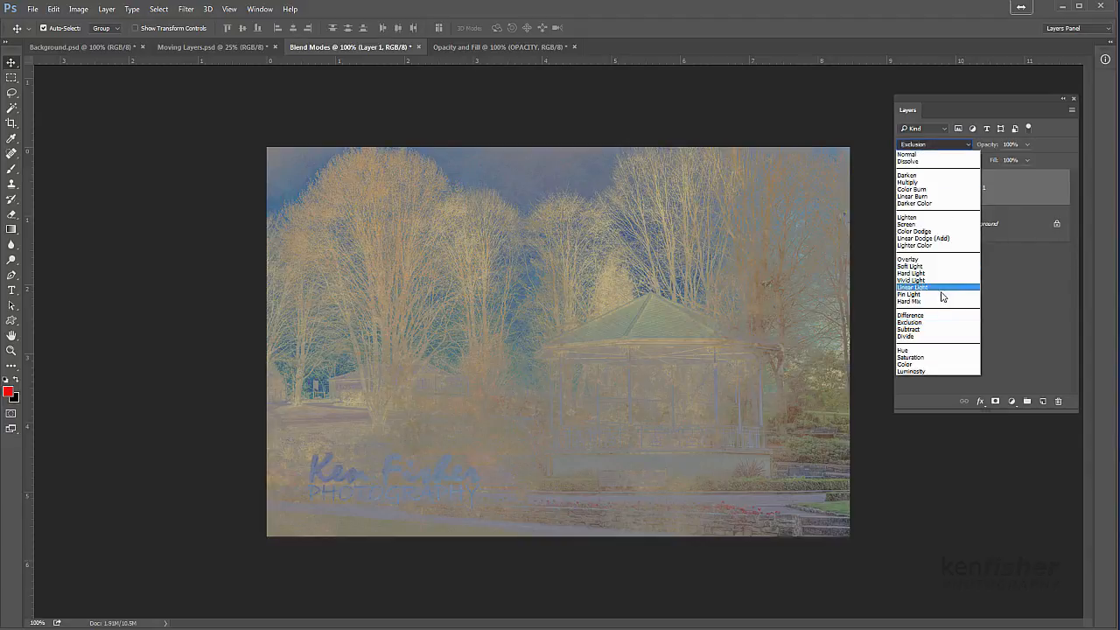
{"action": "left_click", "coordinate": [913, 330]}
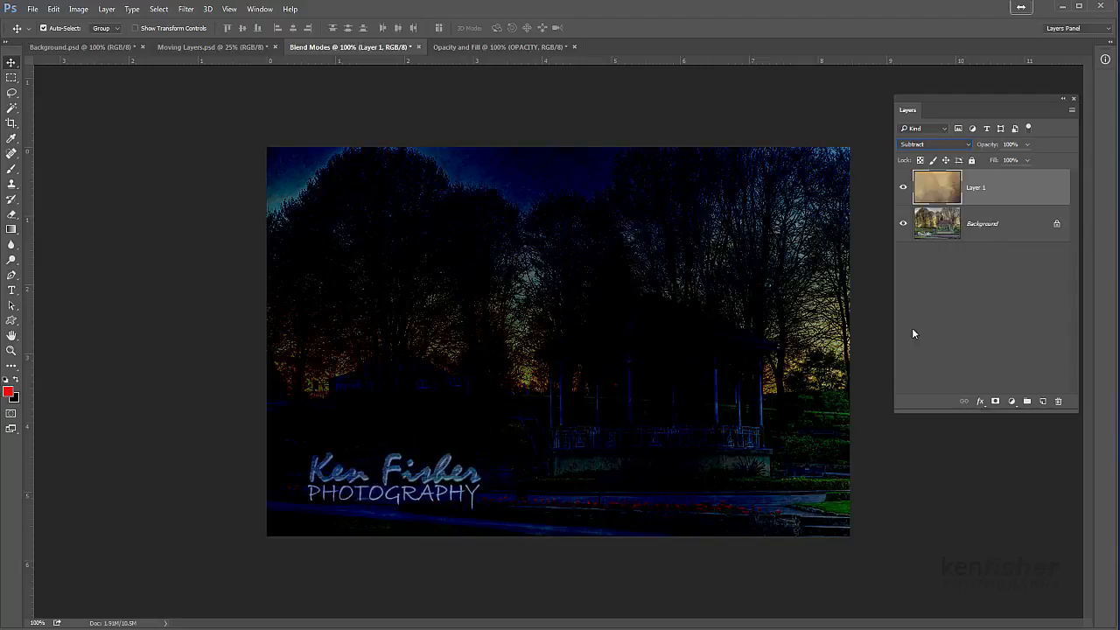
{"action": "left_click", "coordinate": [968, 145]}
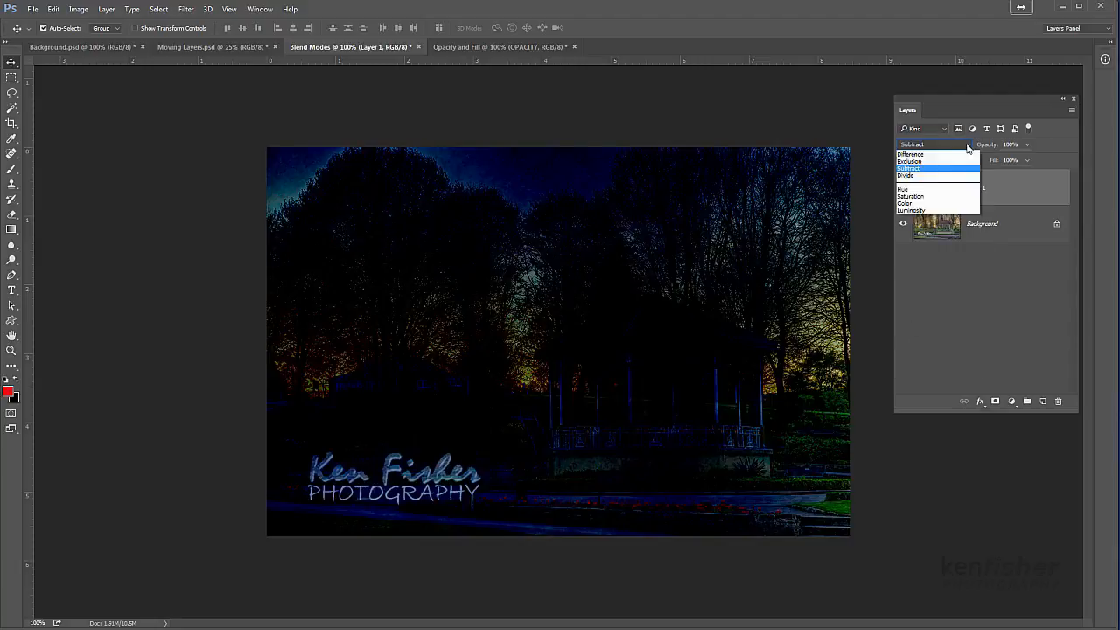
{"action": "left_click", "coordinate": [914, 336]}
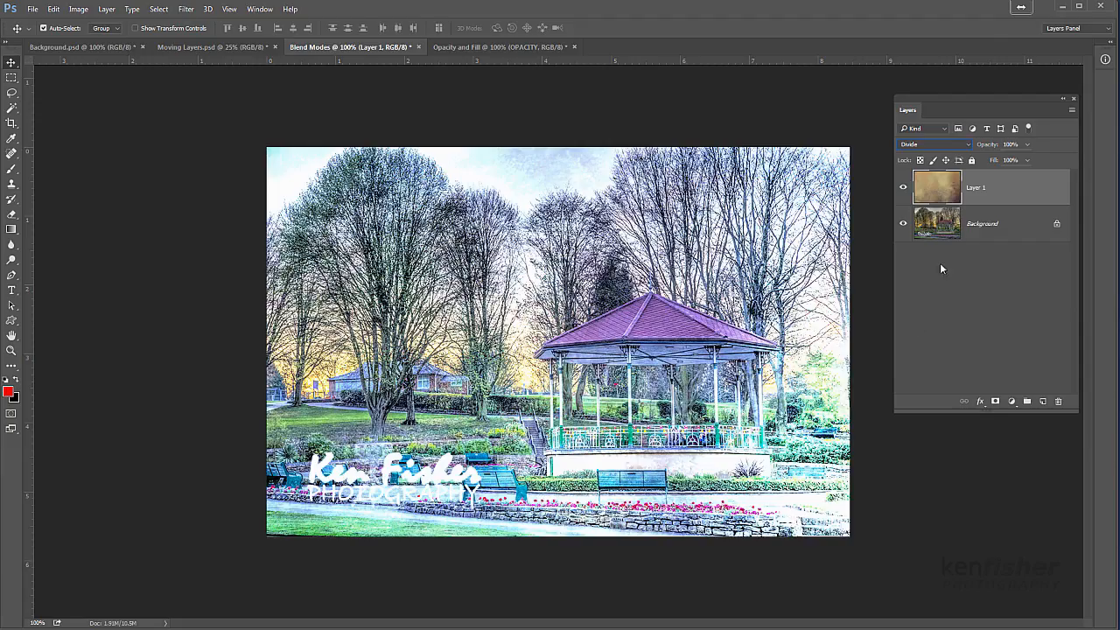
Try the Hue blend mode on Layer 1, then set it to Color.
{"action": "left_click", "coordinate": [969, 145]}
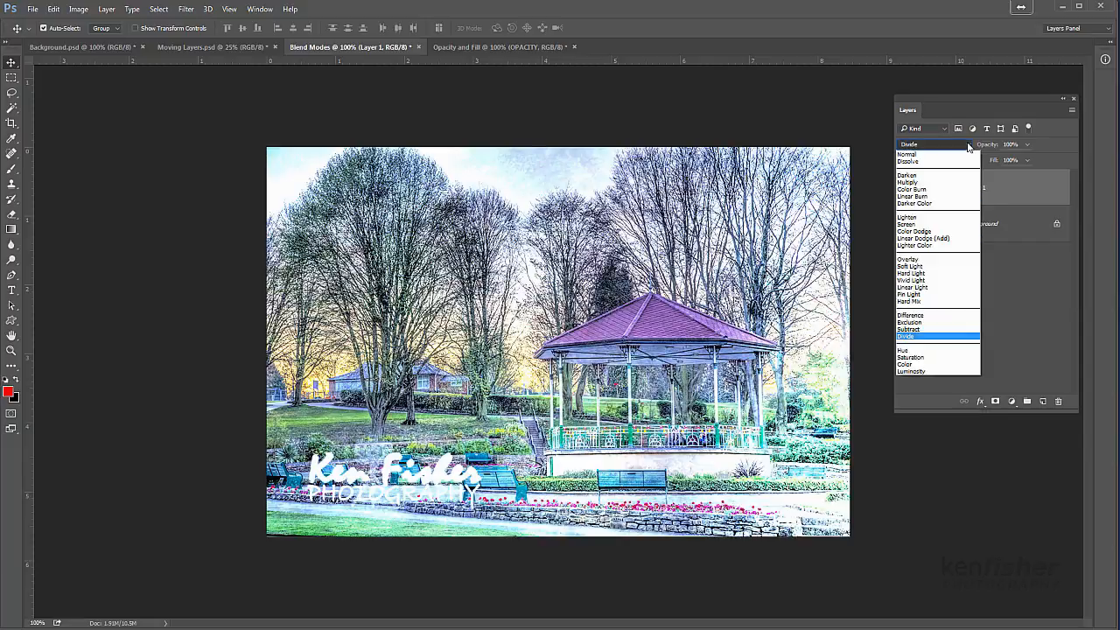
{"action": "left_click", "coordinate": [920, 351]}
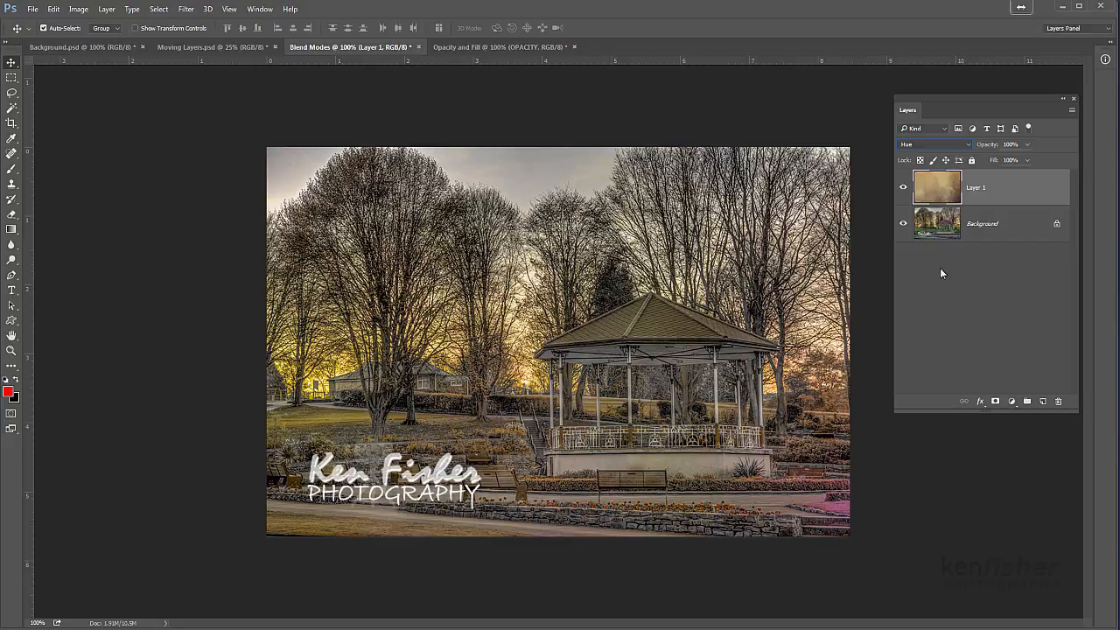
{"action": "left_click", "coordinate": [967, 143]}
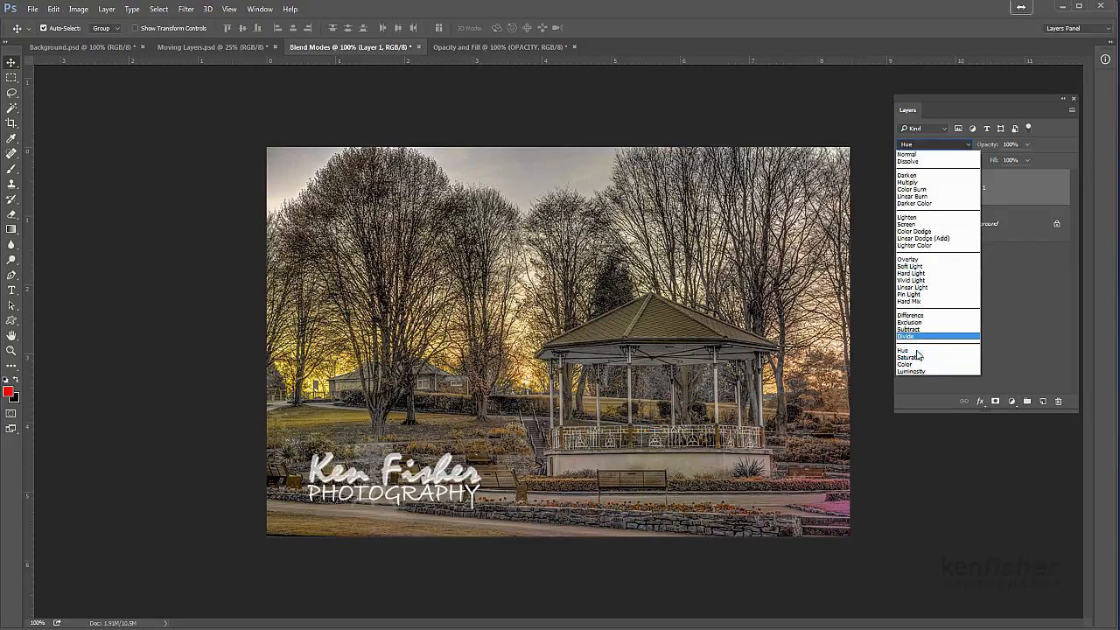
{"action": "left_click", "coordinate": [924, 364]}
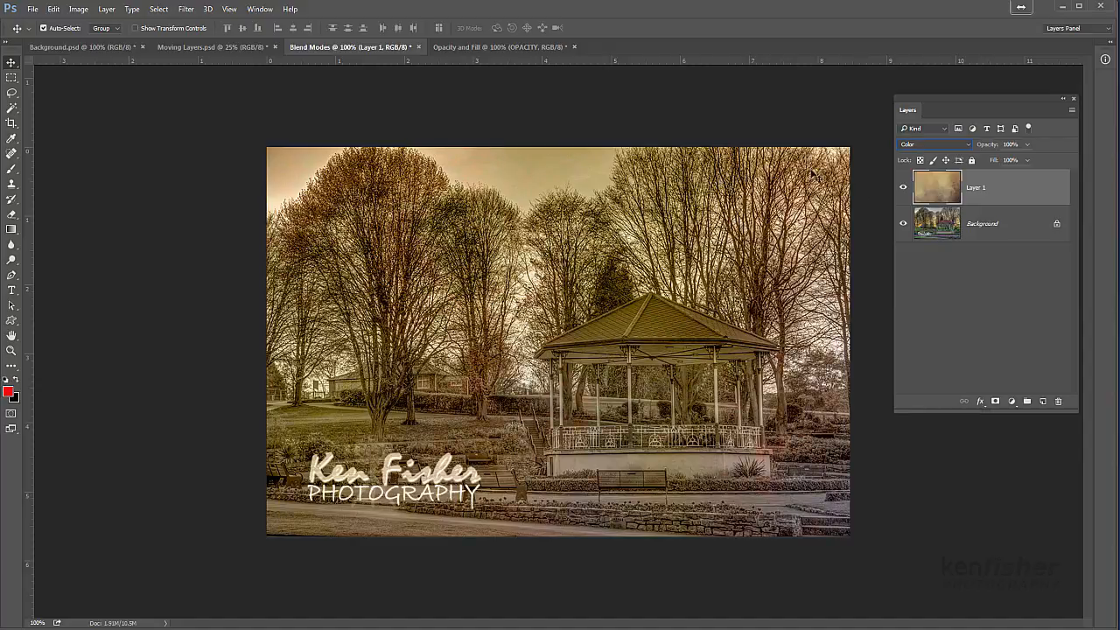
In the Opacity and Fill document, move the OPACITY text slightly up-left and the Fill text slightly down-left.
{"action": "left_click", "coordinate": [503, 49]}
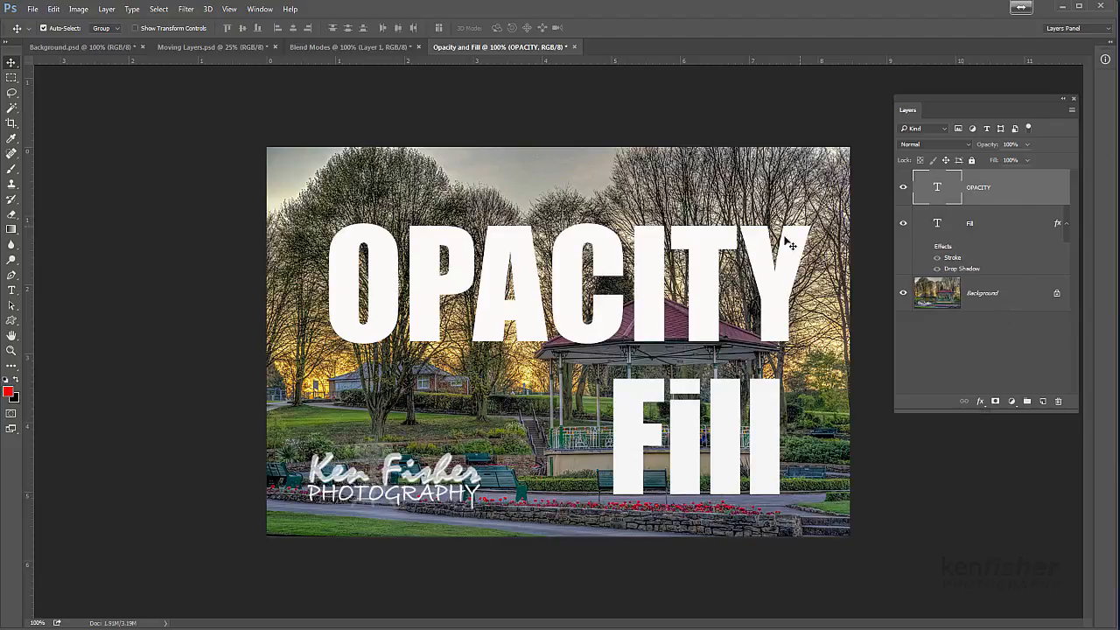
{"action": "left_click_drag", "start_coordinate": [759, 251], "coordinate": [754, 245]}
{"action": "left_click", "coordinate": [1005, 232]}
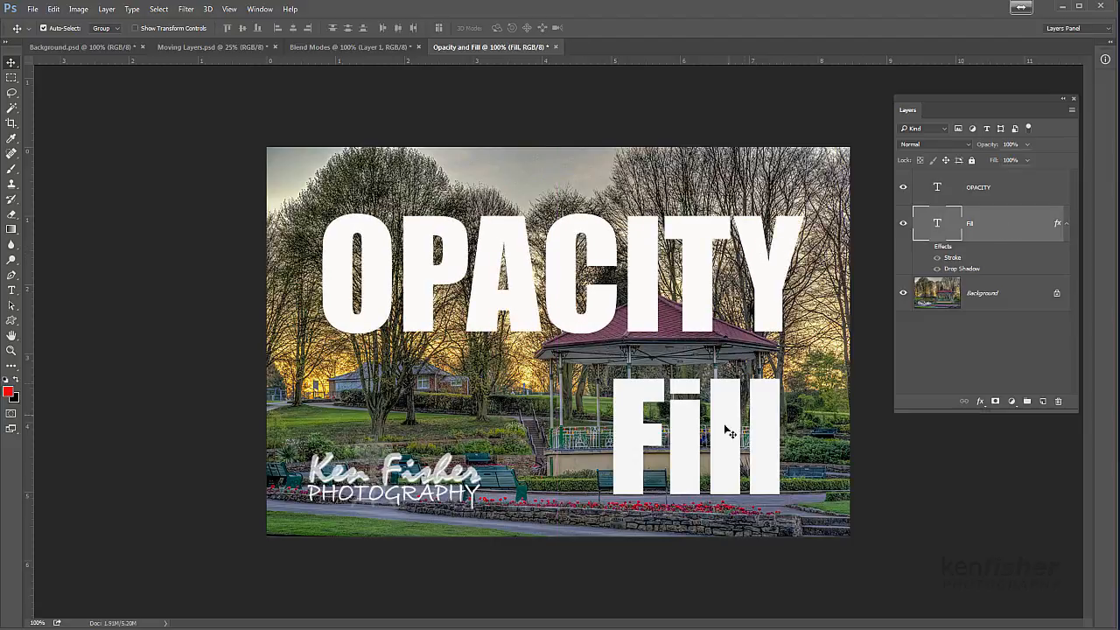
{"action": "mouse_move", "coordinate": [735, 426]}
{"action": "left_mouse_down"}
{"action": "mouse_move", "coordinate": [723, 427]}
{"action": "mouse_move", "coordinate": [731, 429]}
{"action": "left_mouse_up"}
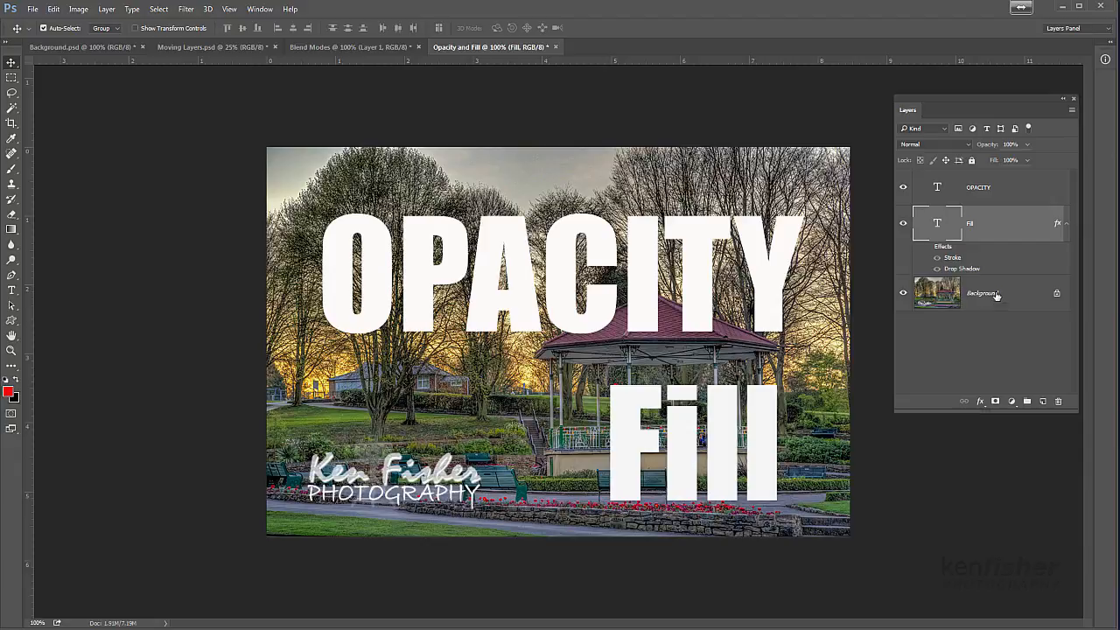
Set the OPACITY text layer's opacity to 0%.
{"action": "left_click", "coordinate": [1013, 188]}
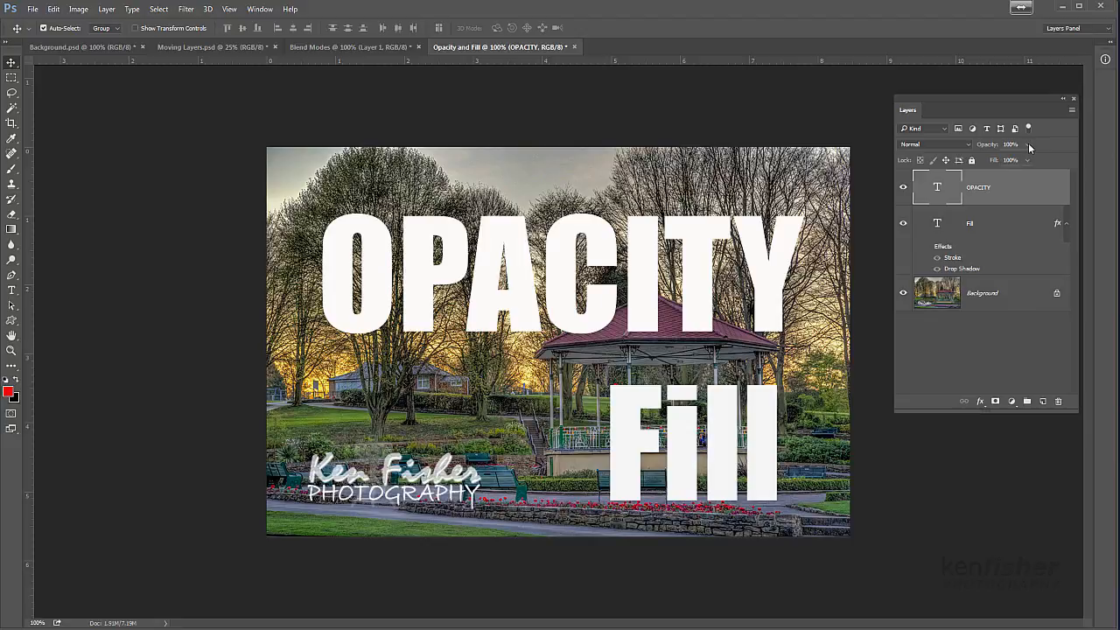
{"action": "left_click", "coordinate": [1028, 144]}
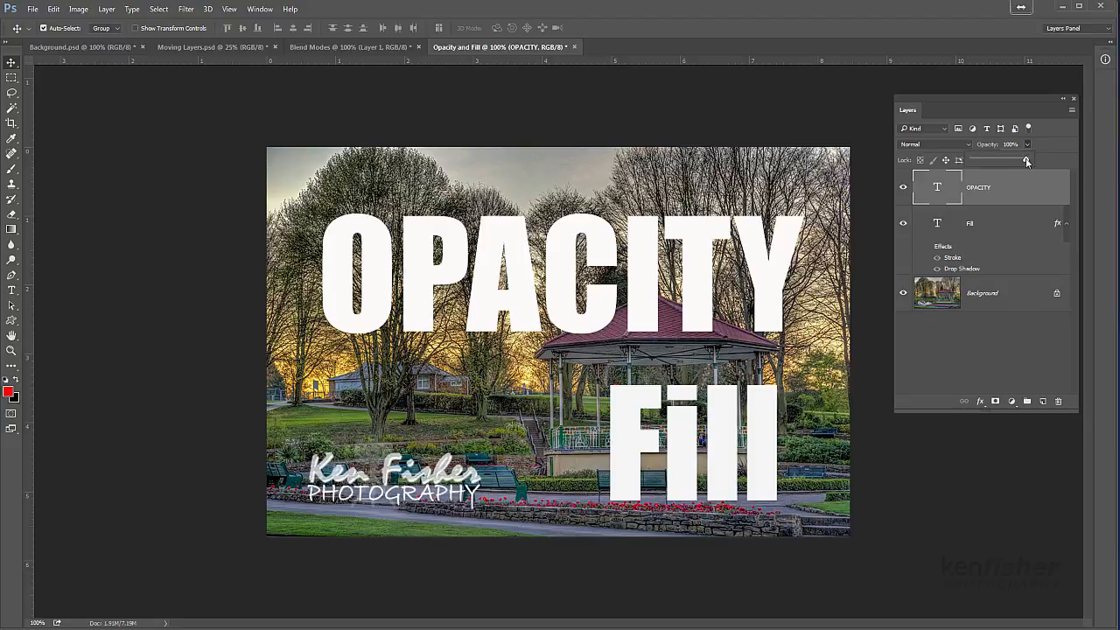
{"action": "left_click_drag", "start_coordinate": [1026, 162], "coordinate": [969, 163]}
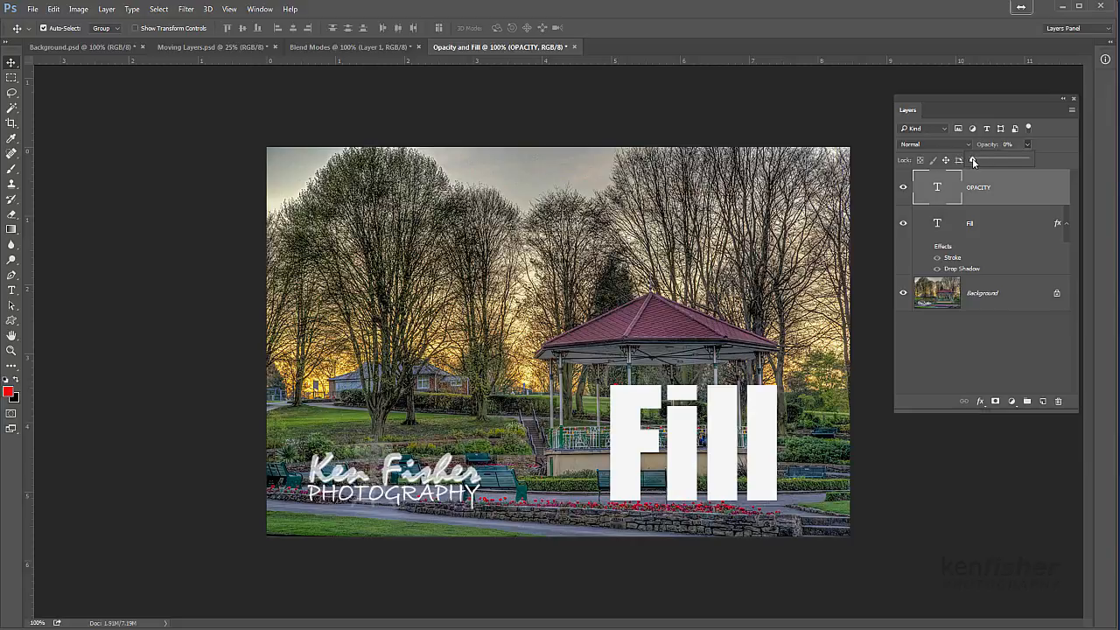
Set the OPACITY text layer's opacity back to 100%.
{"action": "left_click_drag", "start_coordinate": [1002, 161], "coordinate": [1046, 162]}
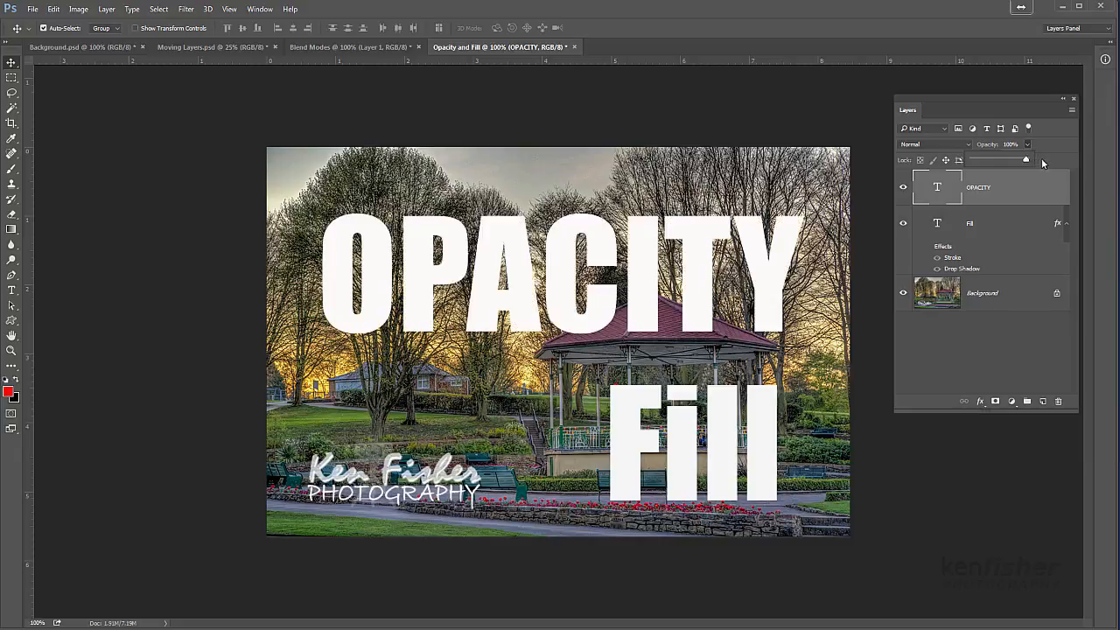
Try varying the fill amount of the Fill text layer and return it to 100%.
{"action": "left_click", "coordinate": [1012, 229]}
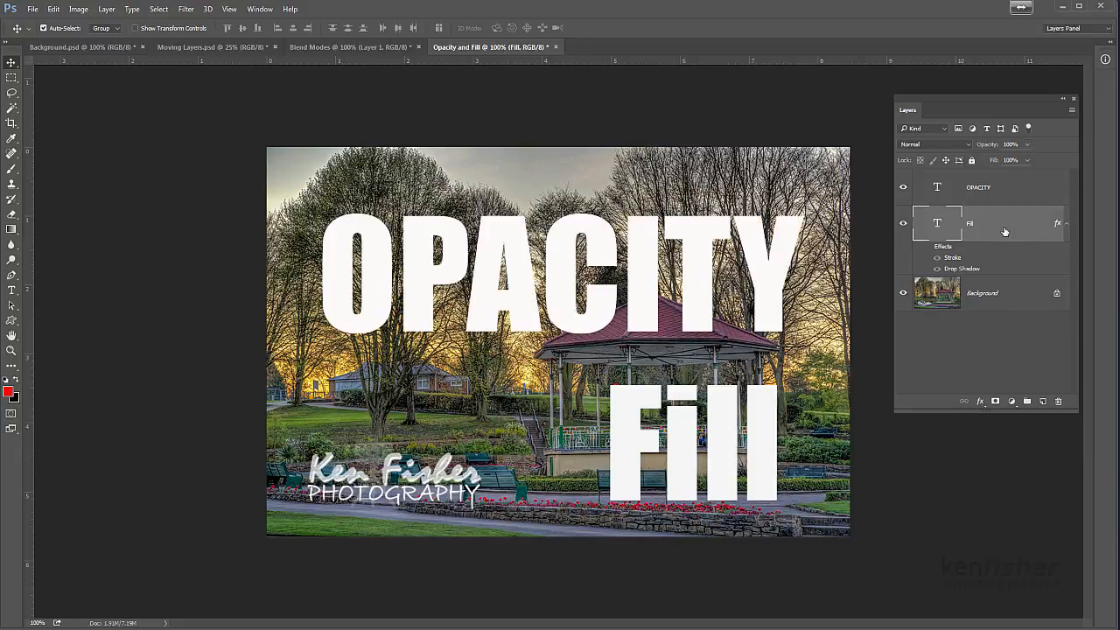
{"action": "left_click", "coordinate": [1028, 161]}
{"action": "mouse_move", "coordinate": [1026, 174]}
{"action": "left_mouse_down"}
{"action": "mouse_move", "coordinate": [966, 184]}
{"action": "mouse_move", "coordinate": [1036, 174]}
{"action": "left_mouse_up"}
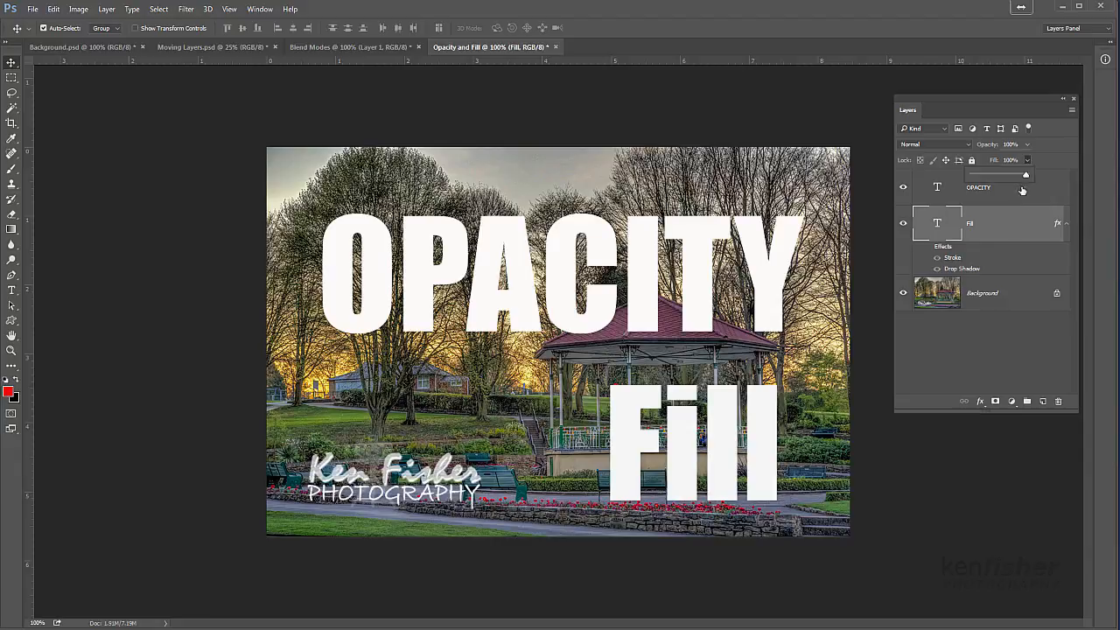
{"action": "left_click", "coordinate": [1052, 194]}
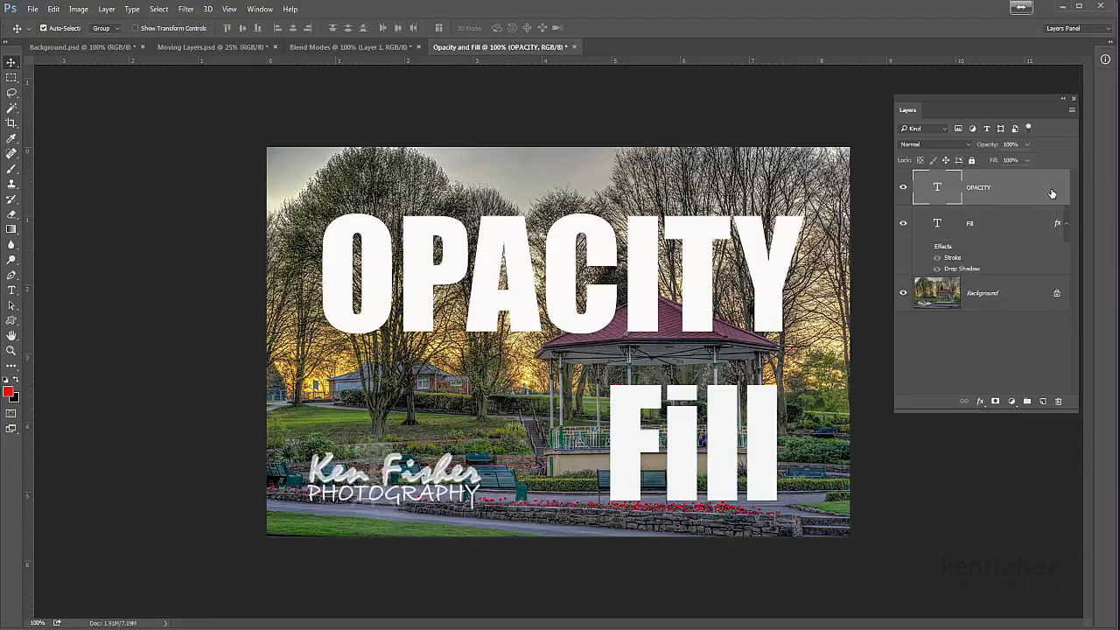
Turn on the Stroke and Drop Shadow effects of the Fill text layer.
{"action": "left_click", "coordinate": [1022, 227]}
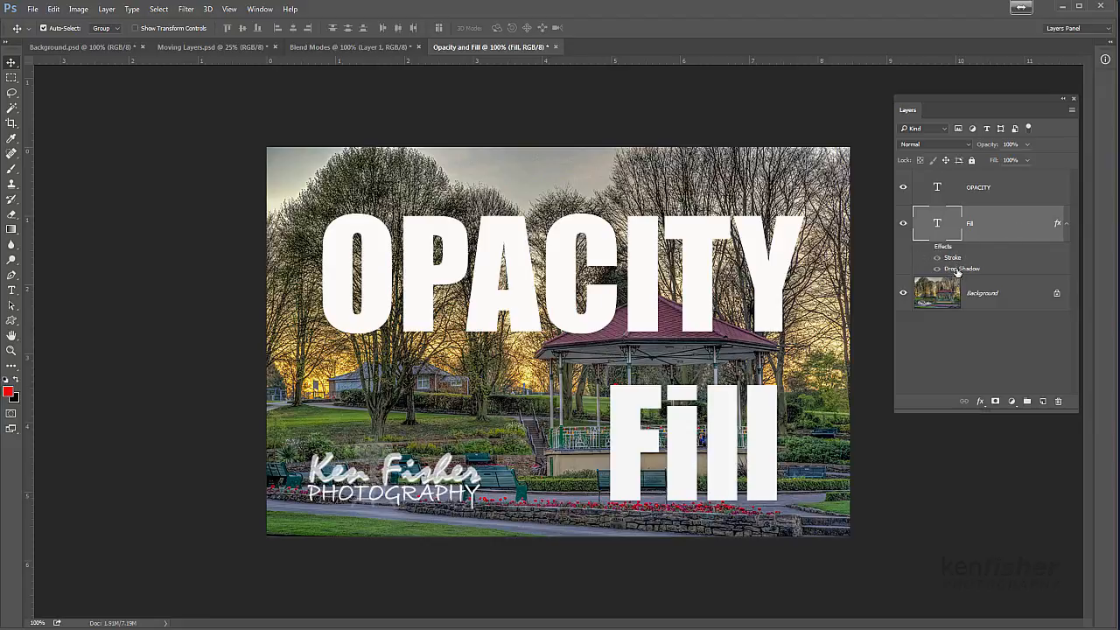
{"action": "left_click", "coordinate": [929, 248]}
{"action": "left_click", "coordinate": [938, 258]}
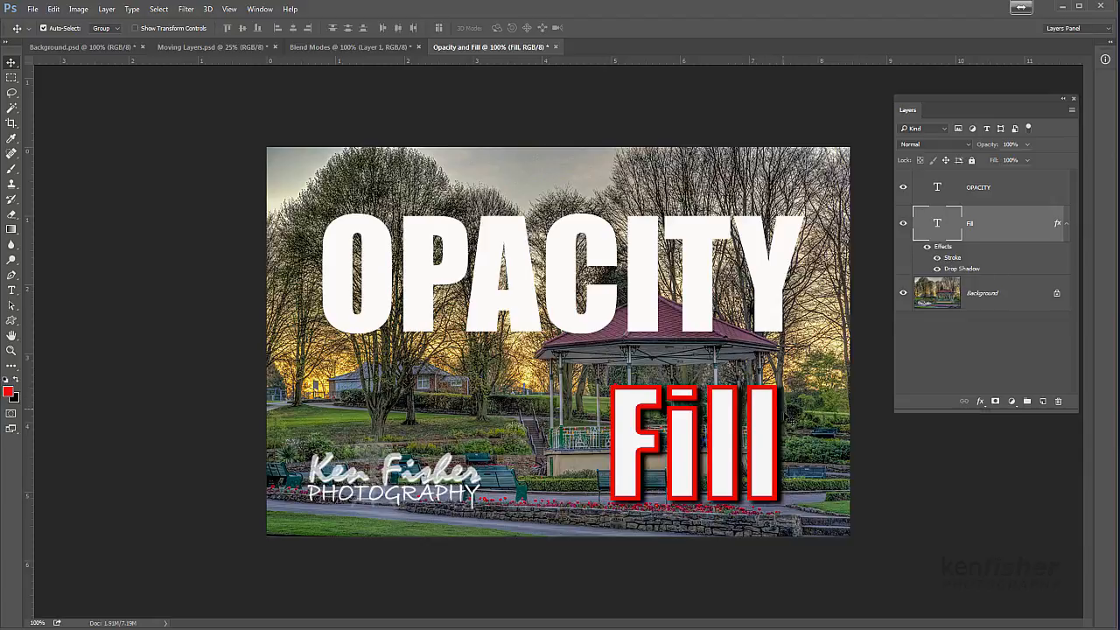
{"action": "left_click_drag", "start_coordinate": [782, 410], "coordinate": [790, 413]}
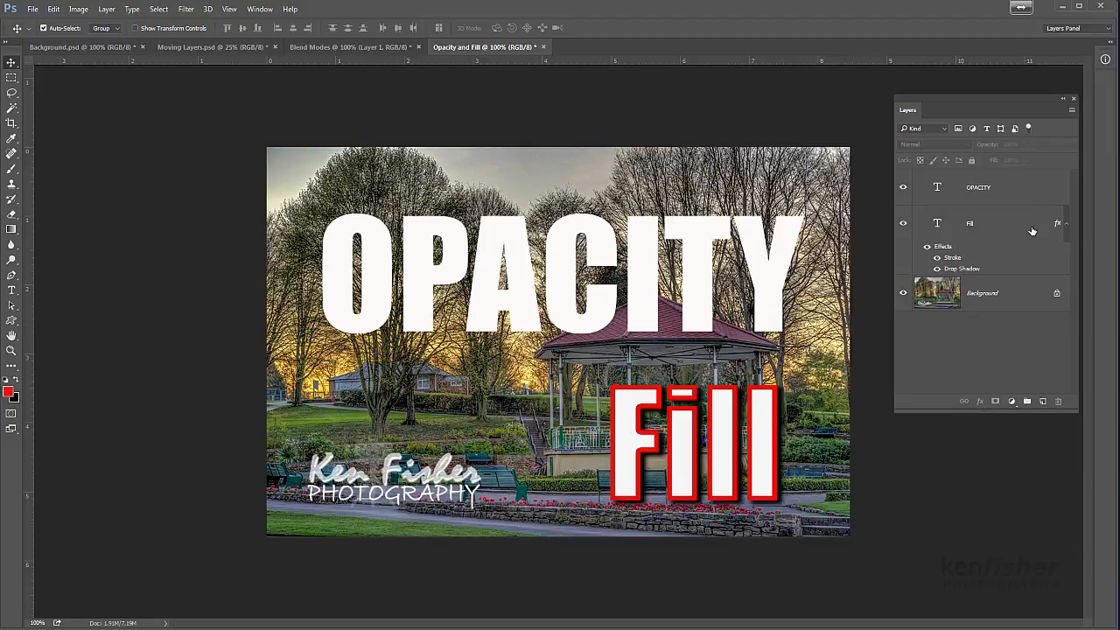
Try varying the opacity of the Fill text layer with its effects on and return it to 100%.
{"action": "left_click", "coordinate": [1024, 190]}
{"action": "left_click", "coordinate": [1019, 231]}
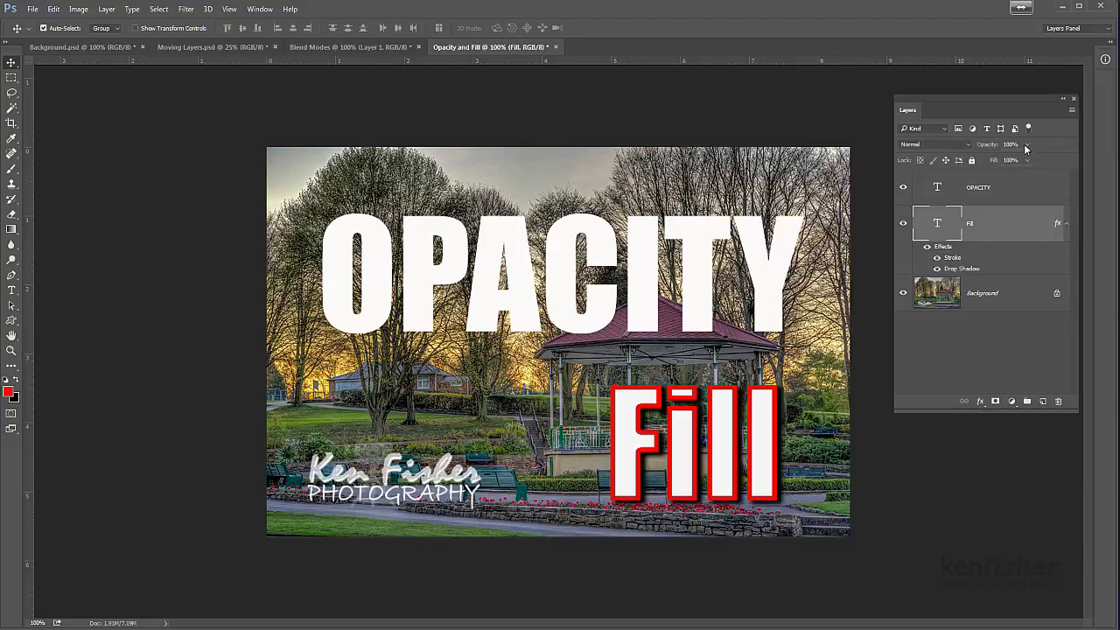
{"action": "left_click", "coordinate": [1027, 160]}
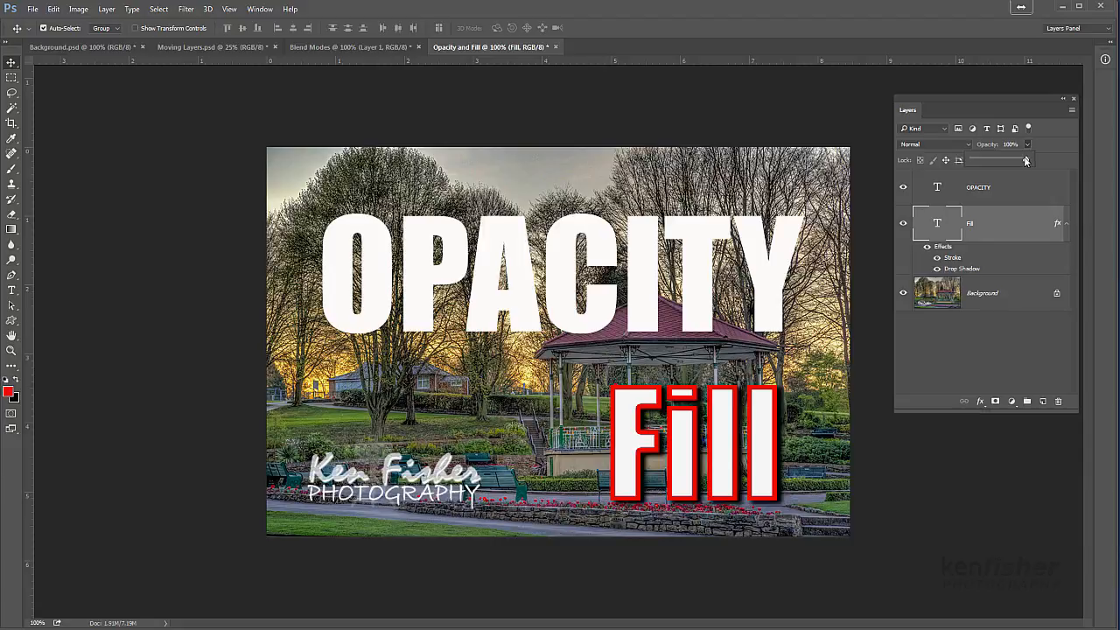
{"action": "mouse_move", "coordinate": [1026, 160]}
{"action": "left_mouse_down"}
{"action": "mouse_move", "coordinate": [956, 163]}
{"action": "mouse_move", "coordinate": [1036, 162]}
{"action": "left_mouse_up"}
{"action": "left_click", "coordinate": [1053, 162]}
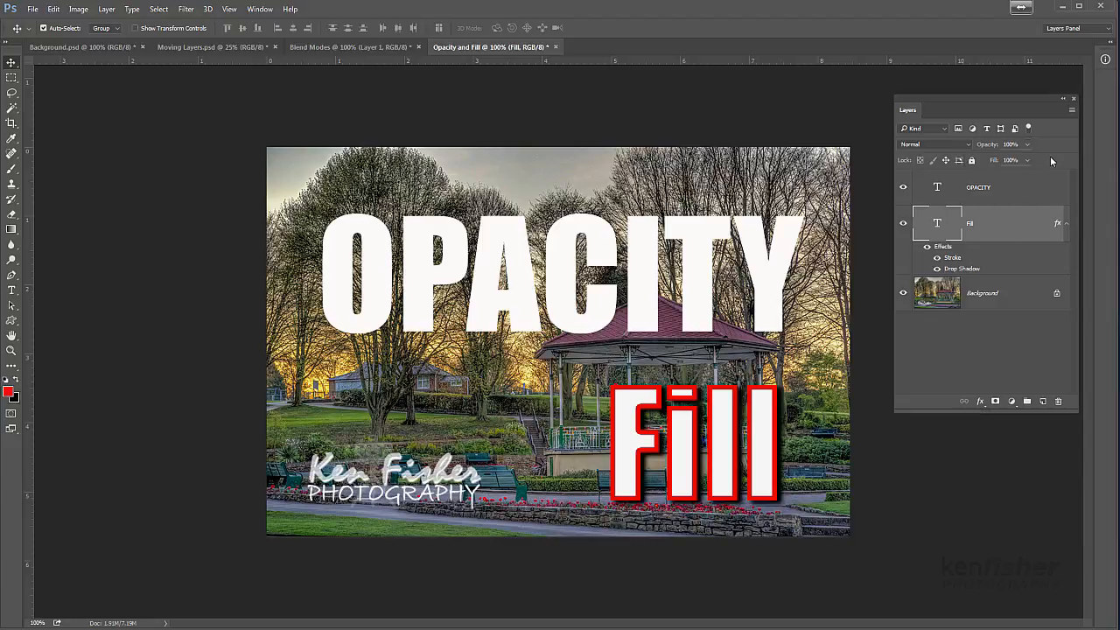
Set the Fill text layer's fill amount to 0%, keeping its opacity at 100%.
{"action": "left_click", "coordinate": [1028, 160]}
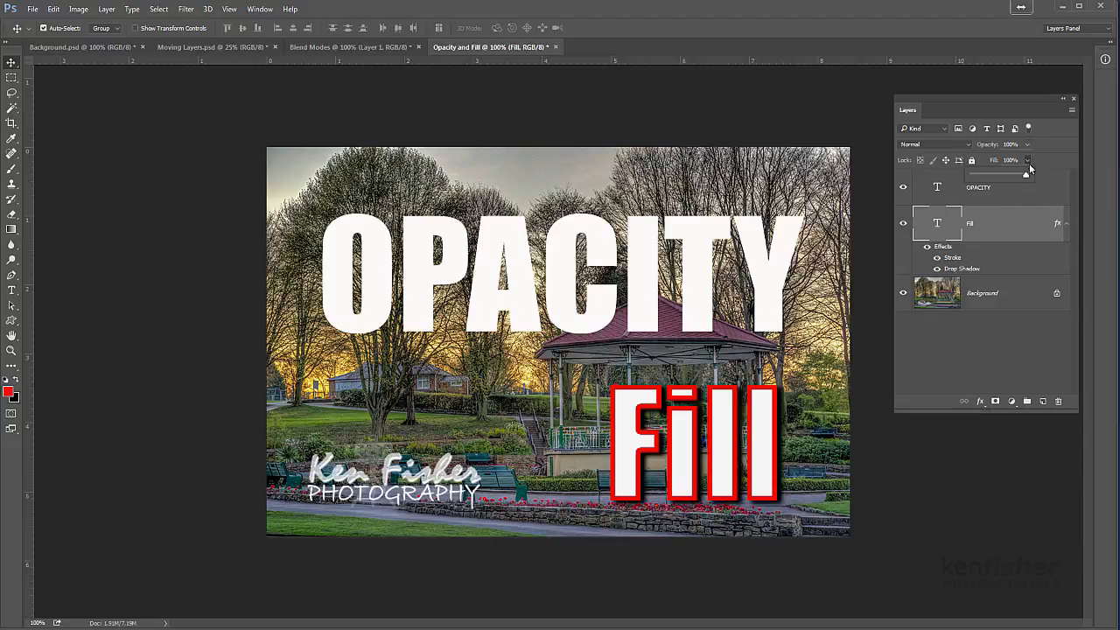
{"action": "left_click_drag", "start_coordinate": [1026, 174], "coordinate": [969, 180]}
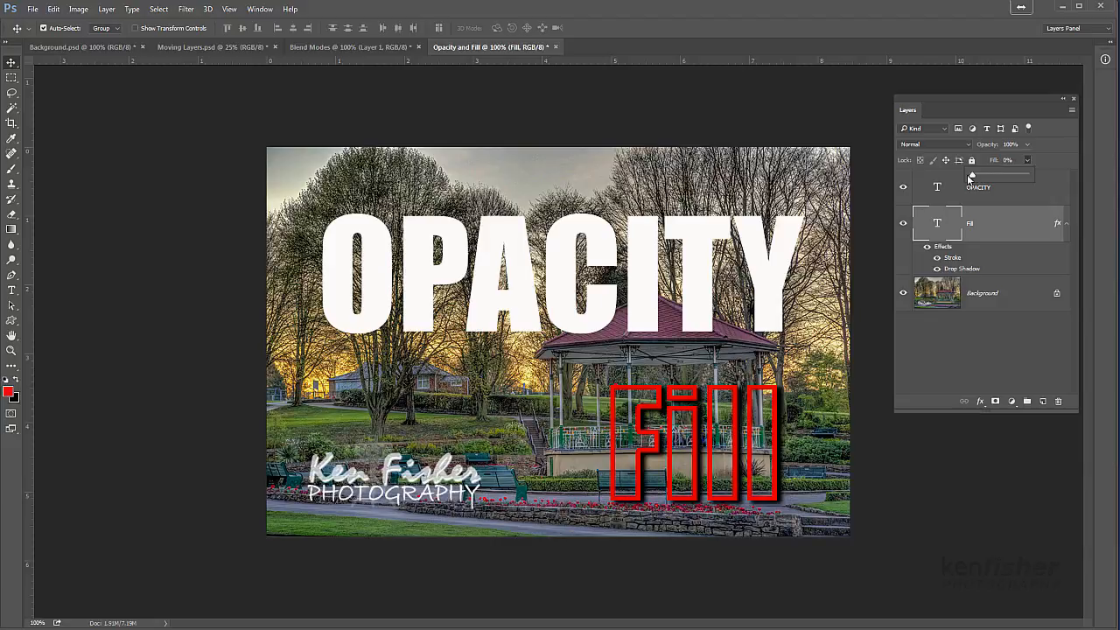
{"action": "mouse_move", "coordinate": [976, 181]}
{"action": "left_mouse_down"}
{"action": "mouse_move", "coordinate": [988, 179]}
{"action": "mouse_move", "coordinate": [968, 179]}
{"action": "left_mouse_up"}
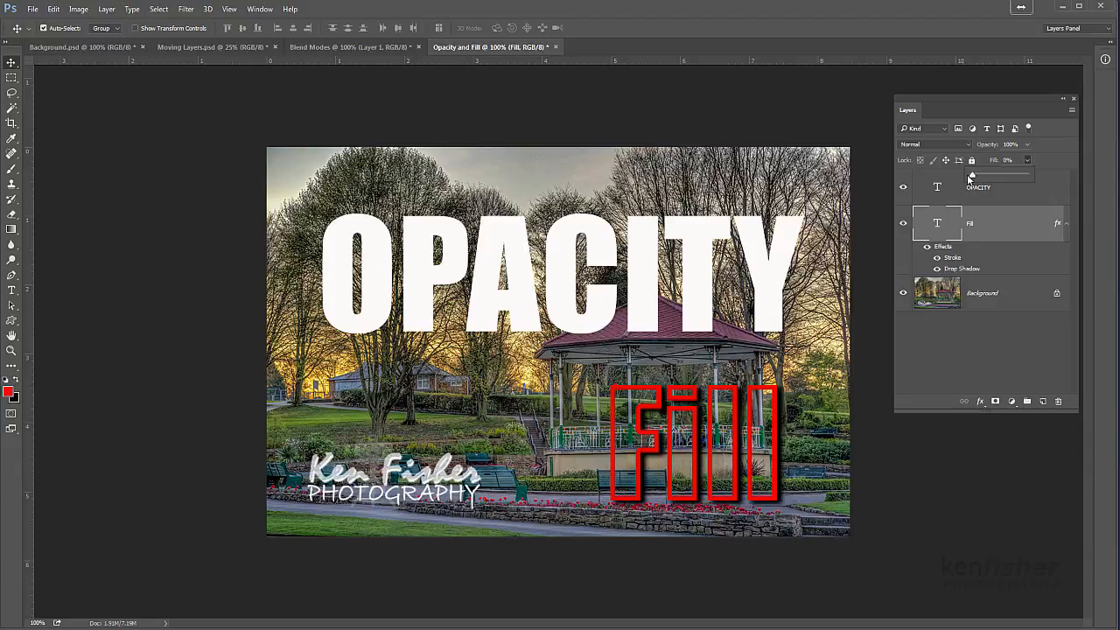